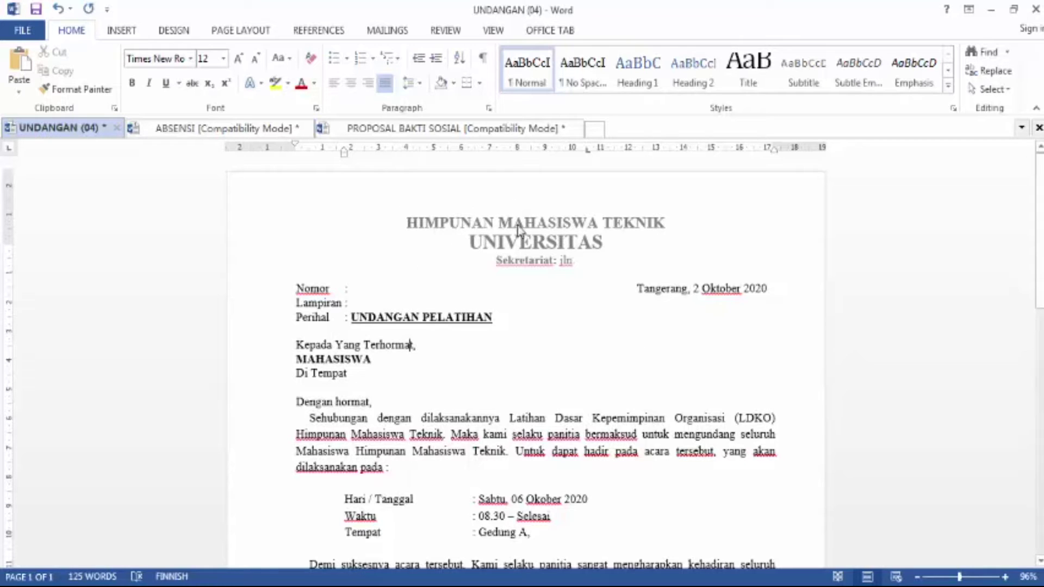
# Step: Open the header for editing, try right and left alignment on its first line, and set it back to centred
pyautogui.doubleClick(484, 230)
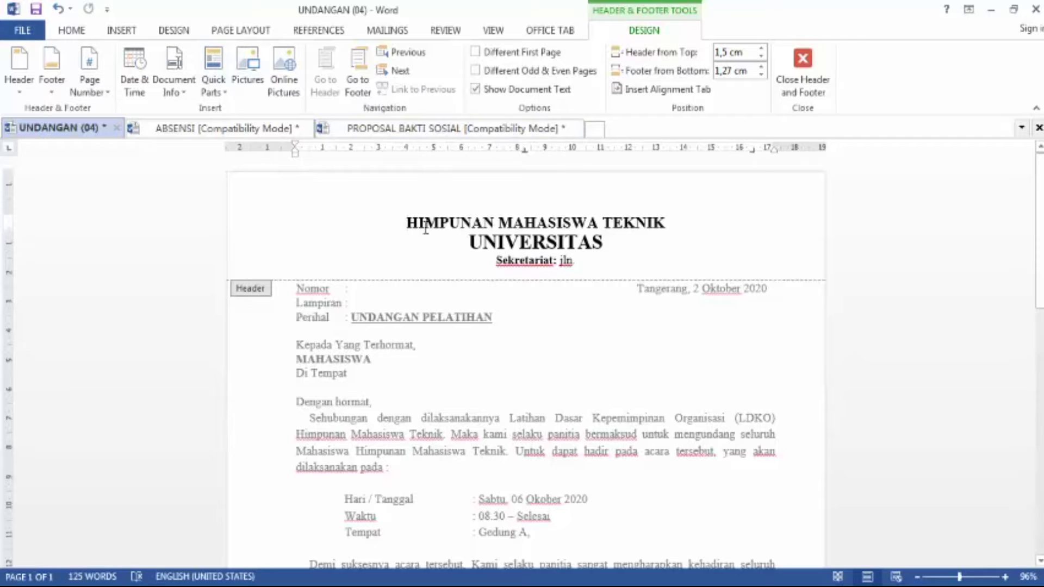
pyautogui.click(71, 31)
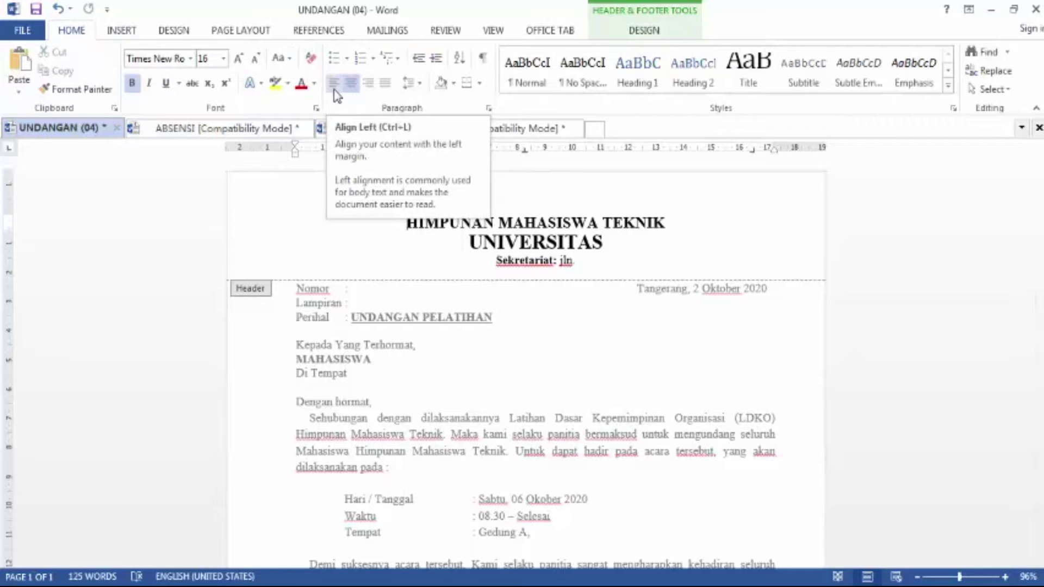
pyautogui.click(369, 87)
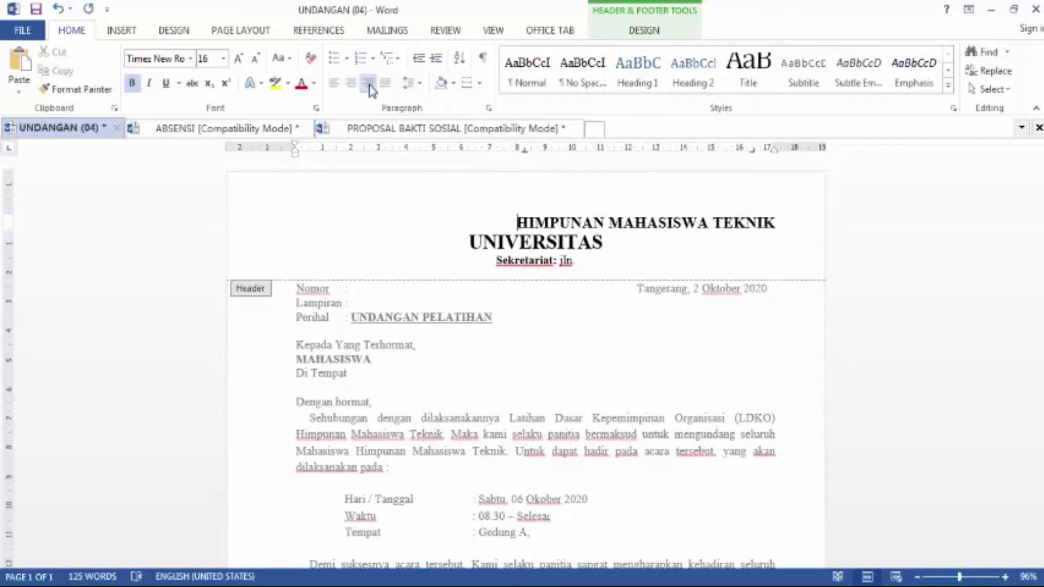
pyautogui.click(334, 84)
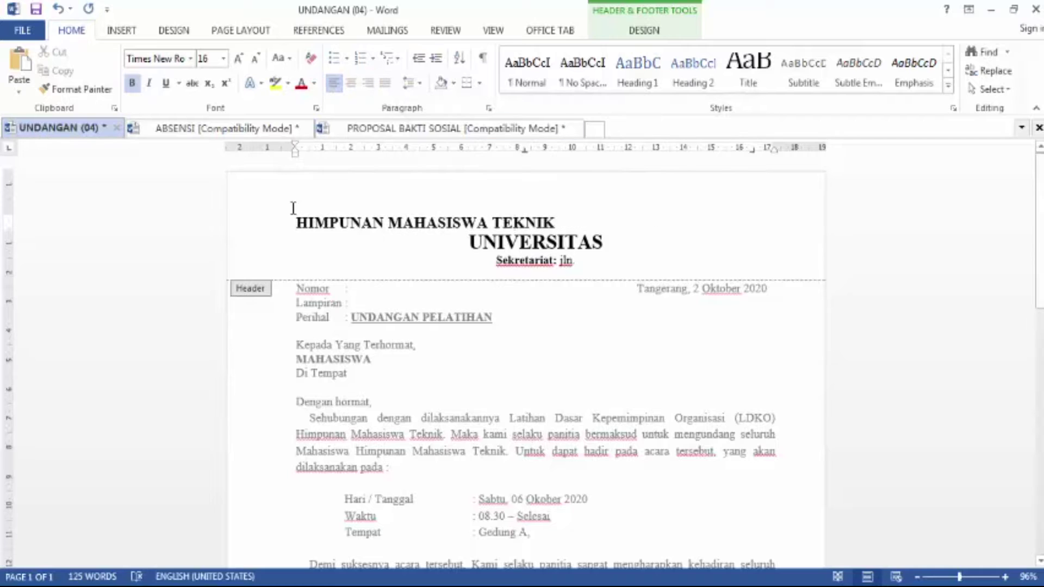
pyautogui.click(351, 85)
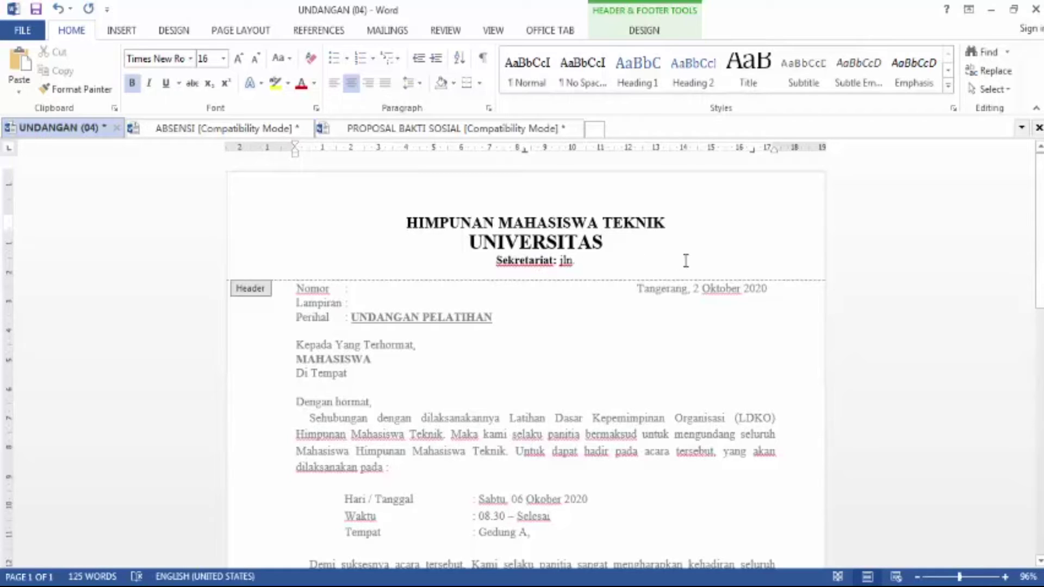
# Step: Capitalise "jln" as "Jln" in the header's Sekretariat line and return to the letter body
pyautogui.click(565, 260)
pyautogui.press('BackSpace')
pyautogui.write('J')
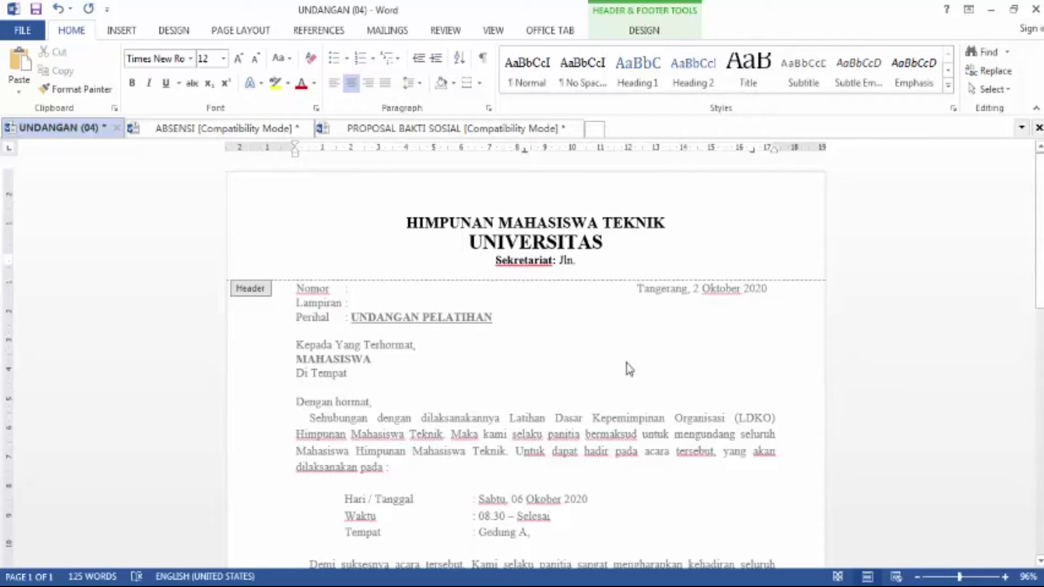
pyautogui.doubleClick(392, 304)
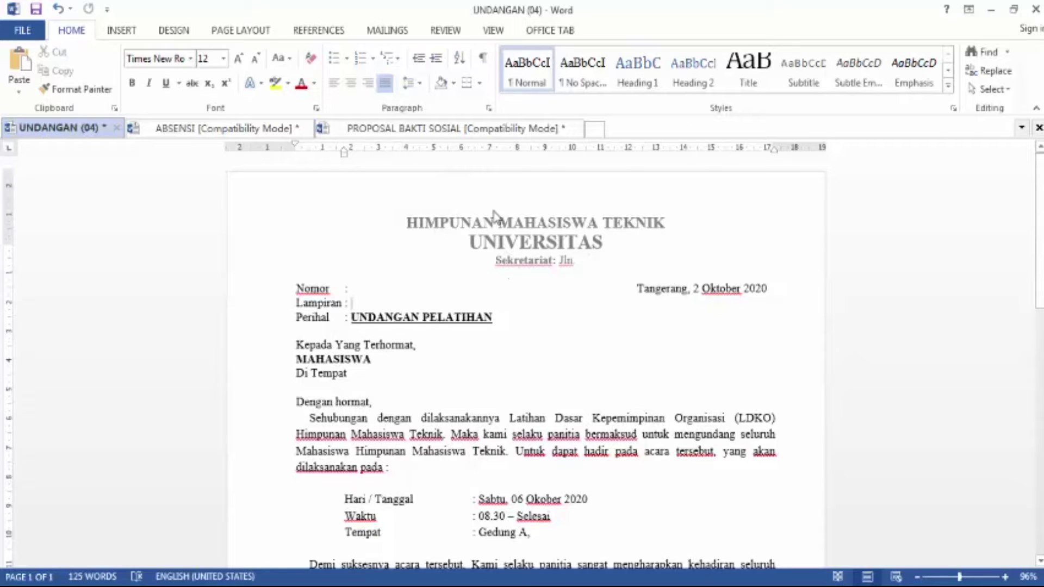
# Step: Check the header and footer areas, and insert blank lines below the last signature block until a second page starts
pyautogui.doubleClick(499, 225)
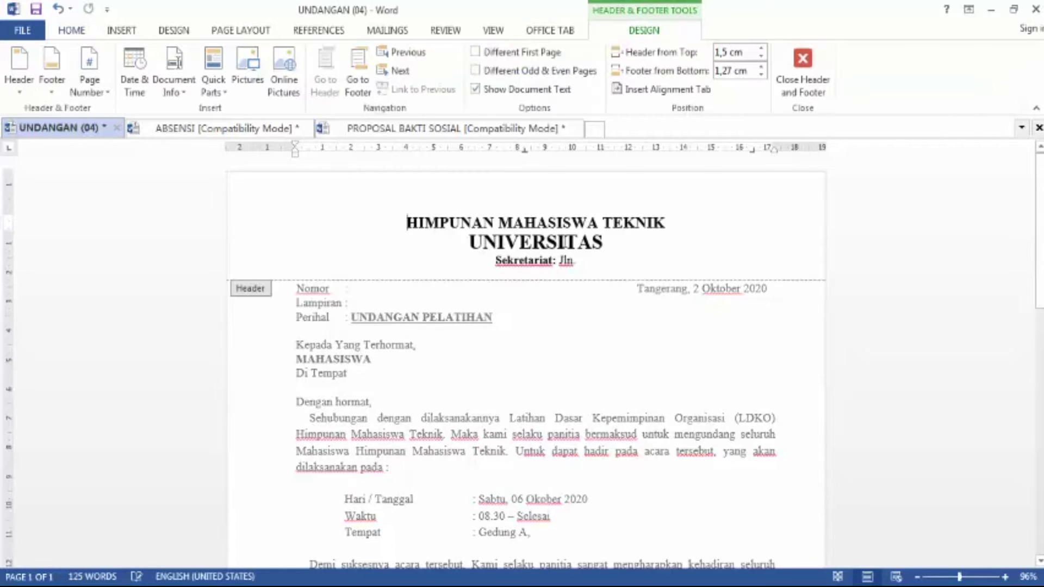
pyautogui.scroll(-15, 634, 333)
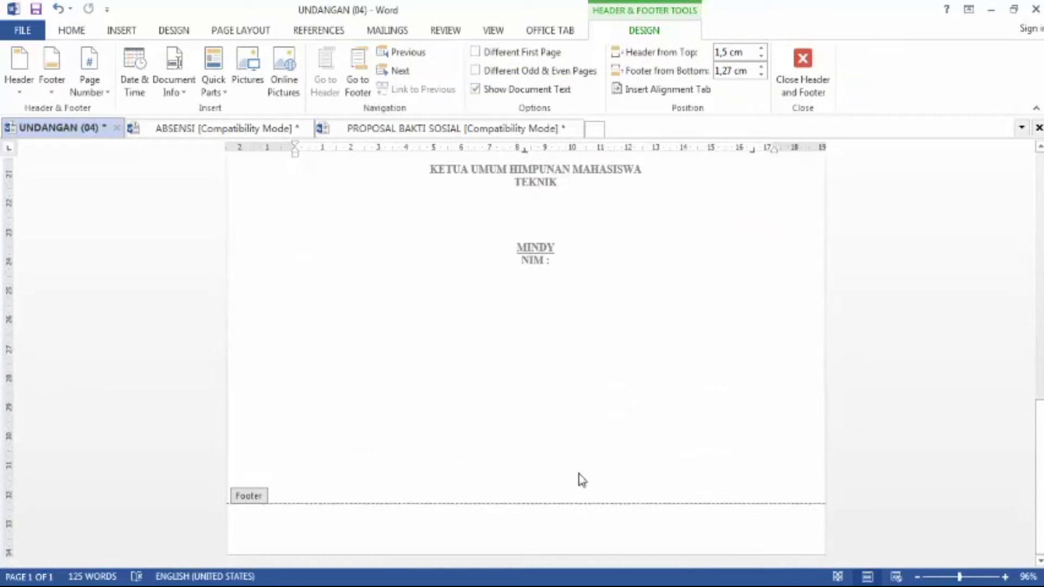
pyautogui.doubleClick(579, 472)
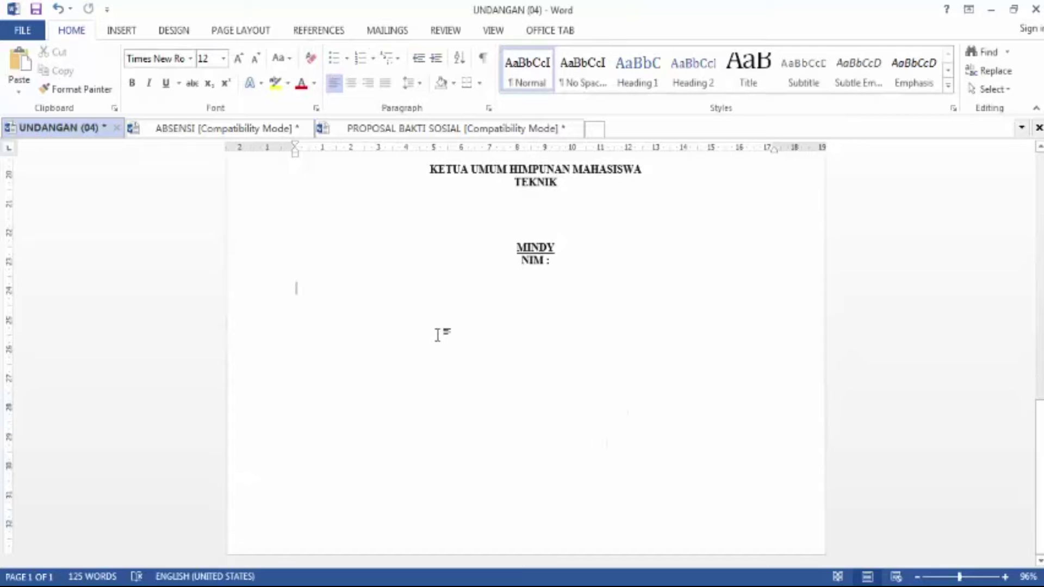
pyautogui.press('Return')
pyautogui.press('Return')
pyautogui.press('Return')
pyautogui.press('Return')
pyautogui.press('Return')
pyautogui.press('Return')
pyautogui.press('Return')
pyautogui.press('Return')
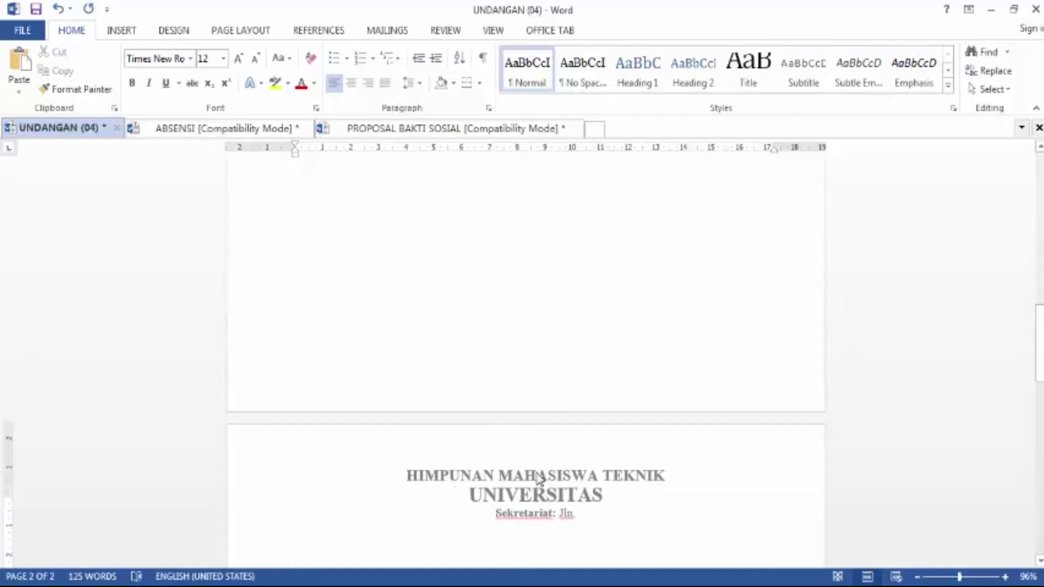
# Step: Compare the header on the second page with the first page's header, and return to the letter body
pyautogui.scroll(-3, 538, 479)
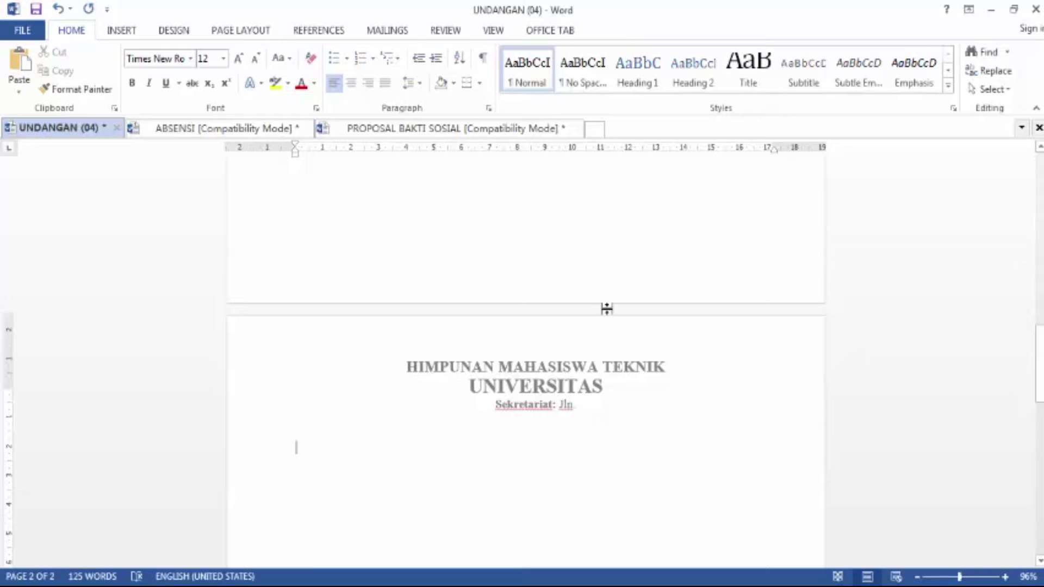
pyautogui.scroll(10, 596, 380)
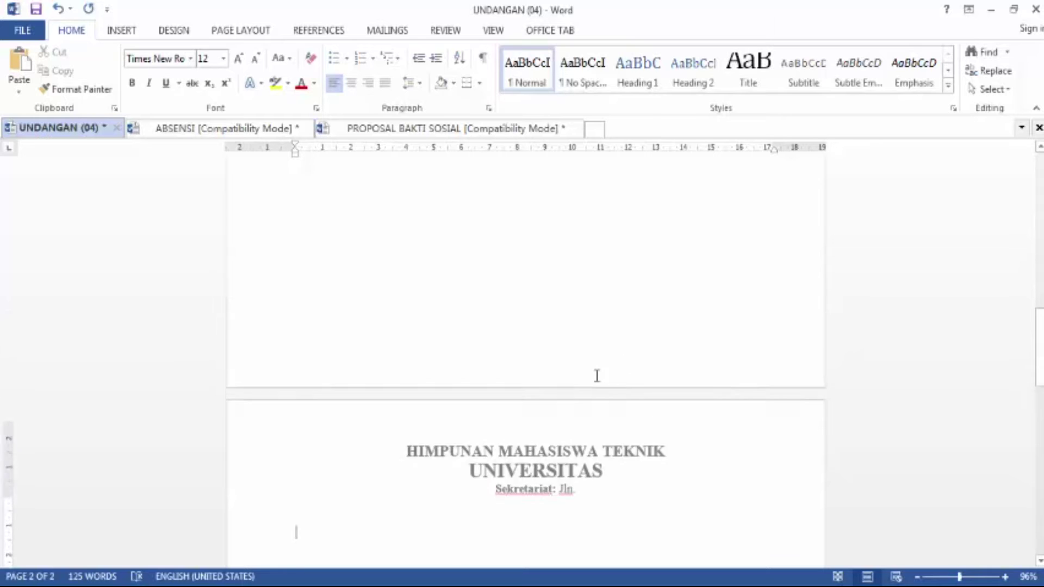
pyautogui.scroll(5, 596, 375)
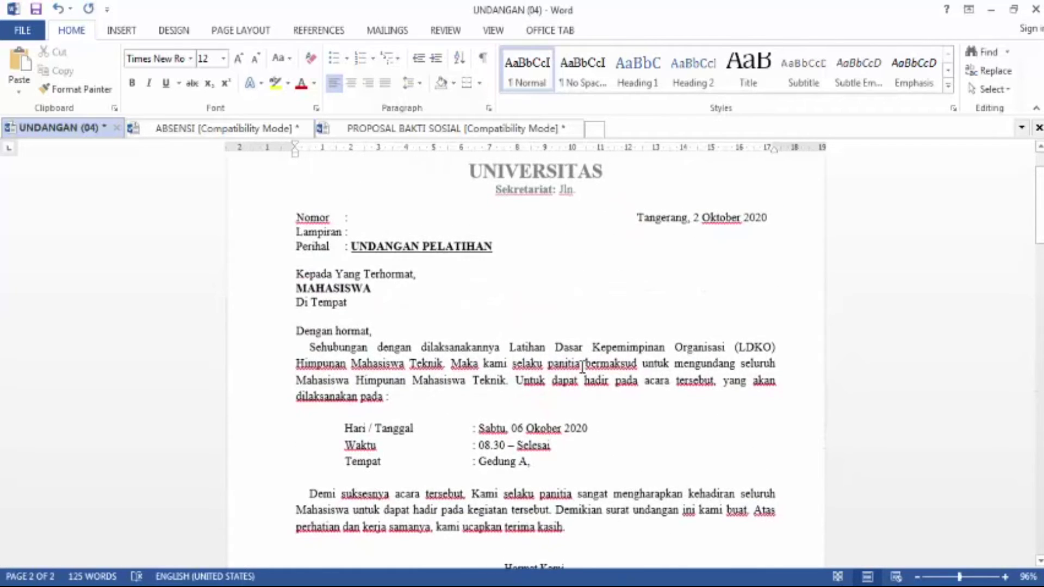
pyautogui.doubleClick(533, 222)
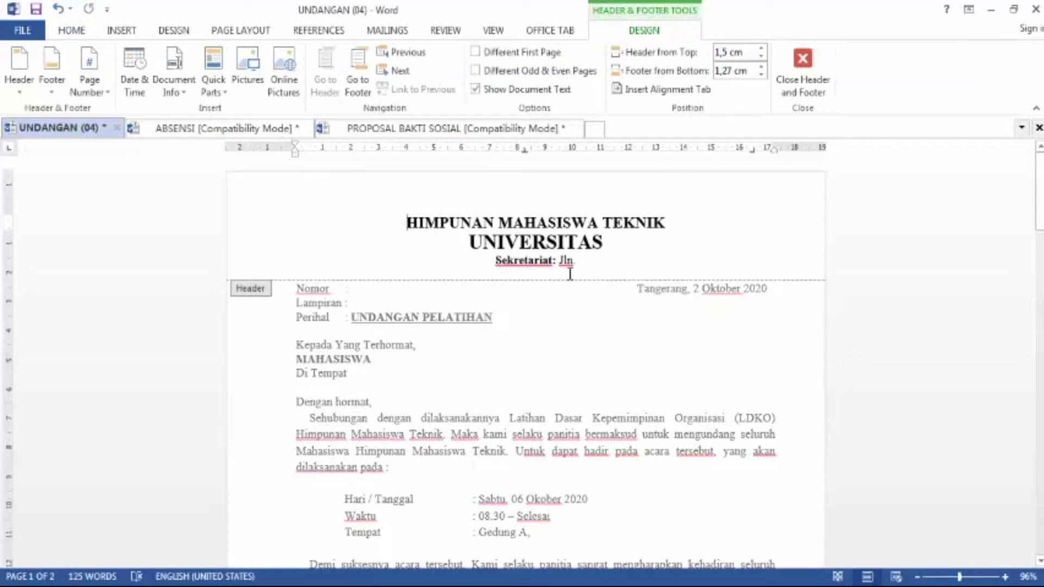
pyautogui.doubleClick(491, 344)
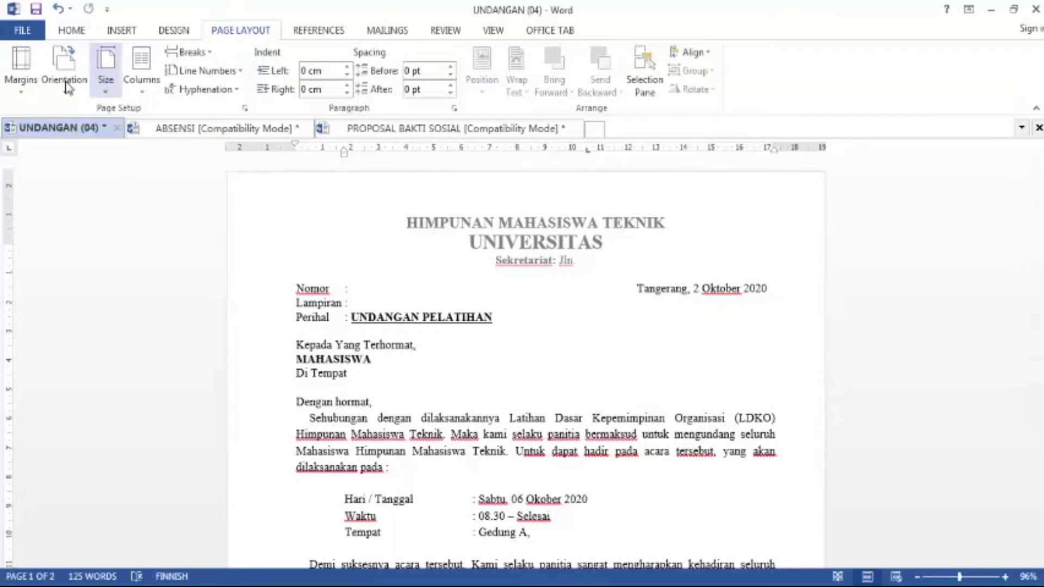
# Step: Look through the preset page margins and choose the existing Custom Margins preset
pyautogui.click(22, 95)
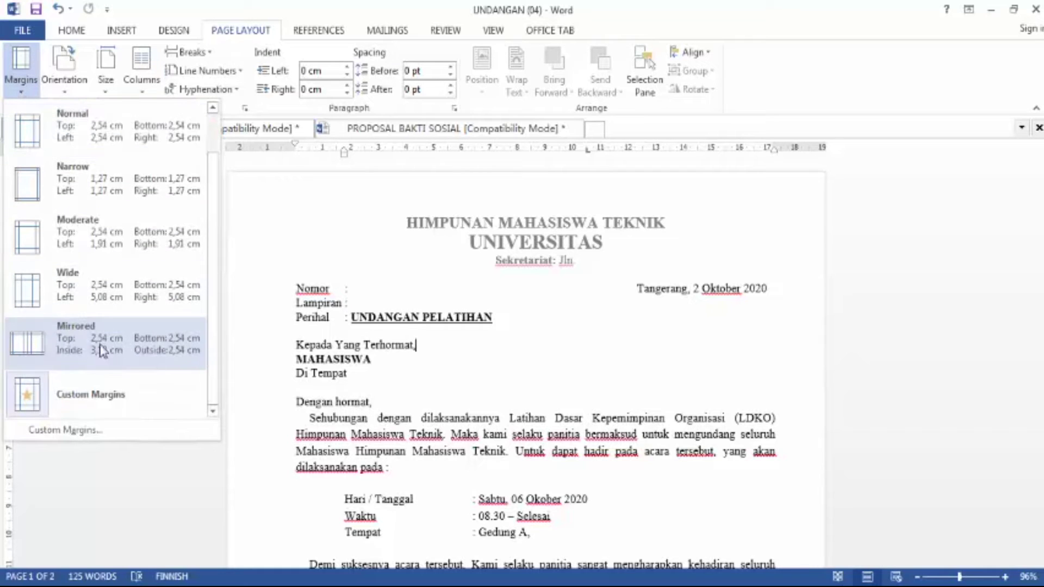
pyautogui.press('Escape')
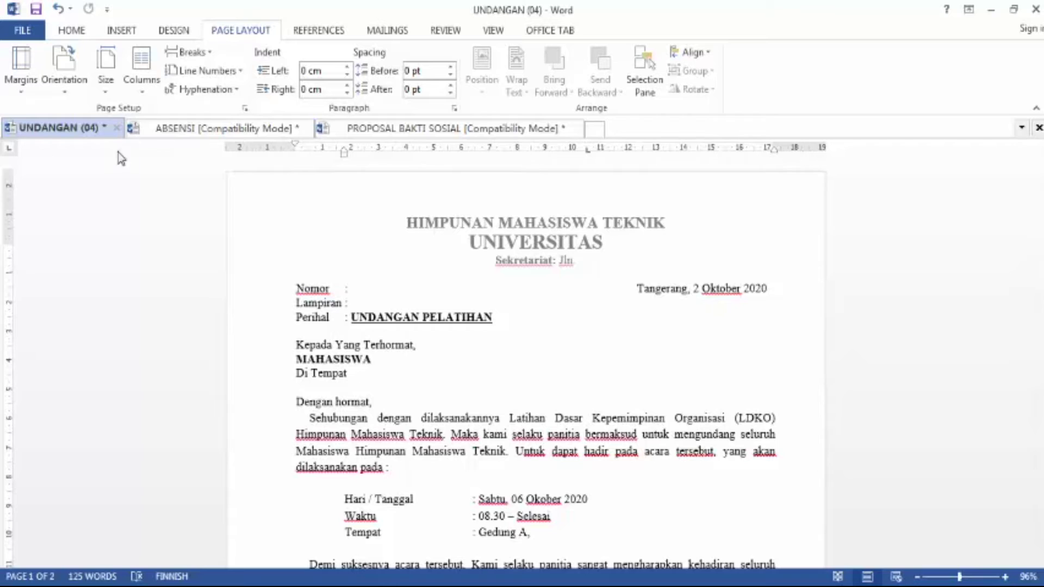
pyautogui.click(22, 82)
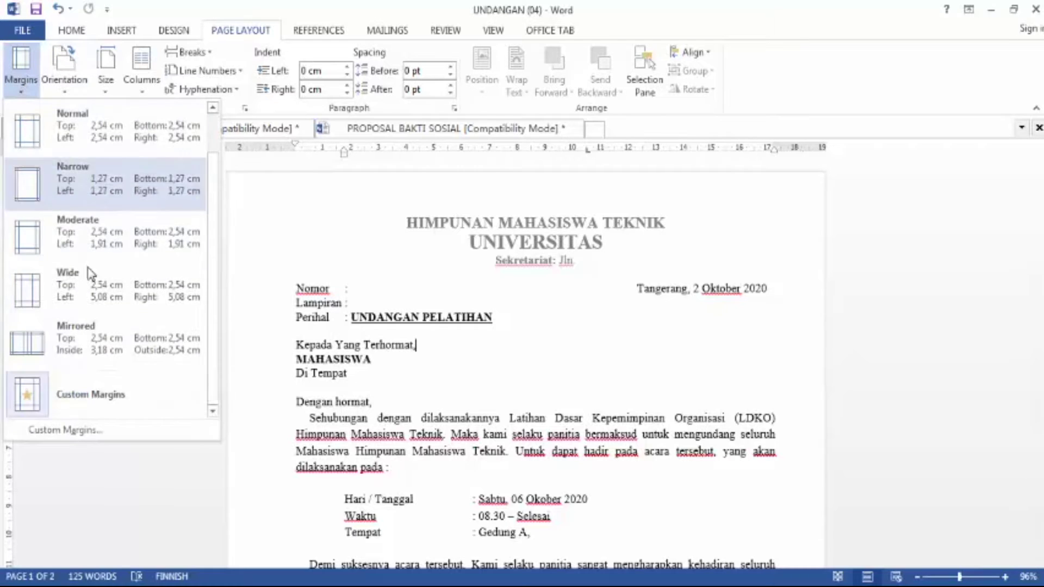
pyautogui.click(87, 397)
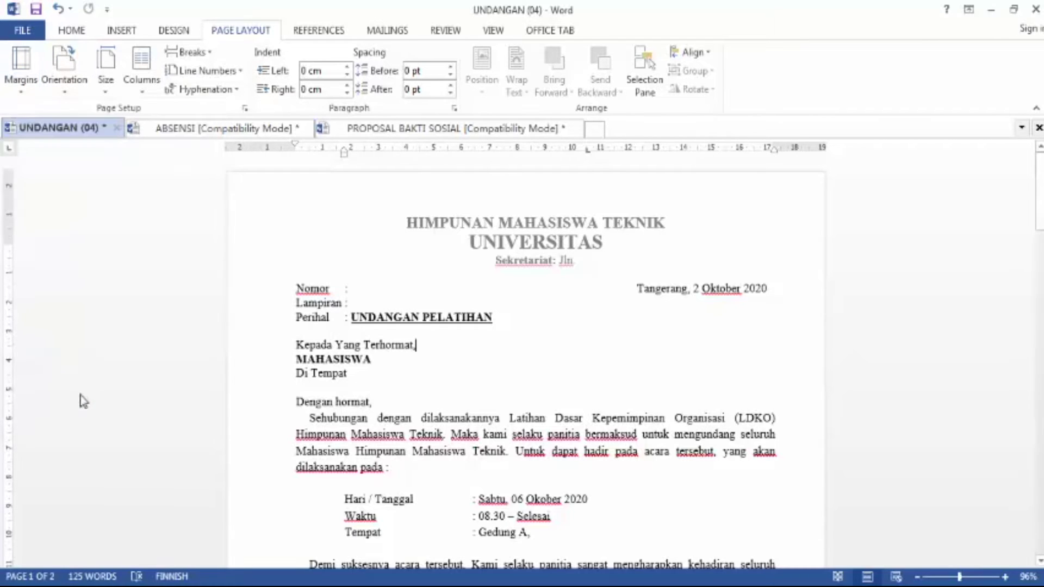
# Step: Try left margins of 4 cm and 2 cm in the custom page setup, and cancel the dialog
pyautogui.click(21, 83)
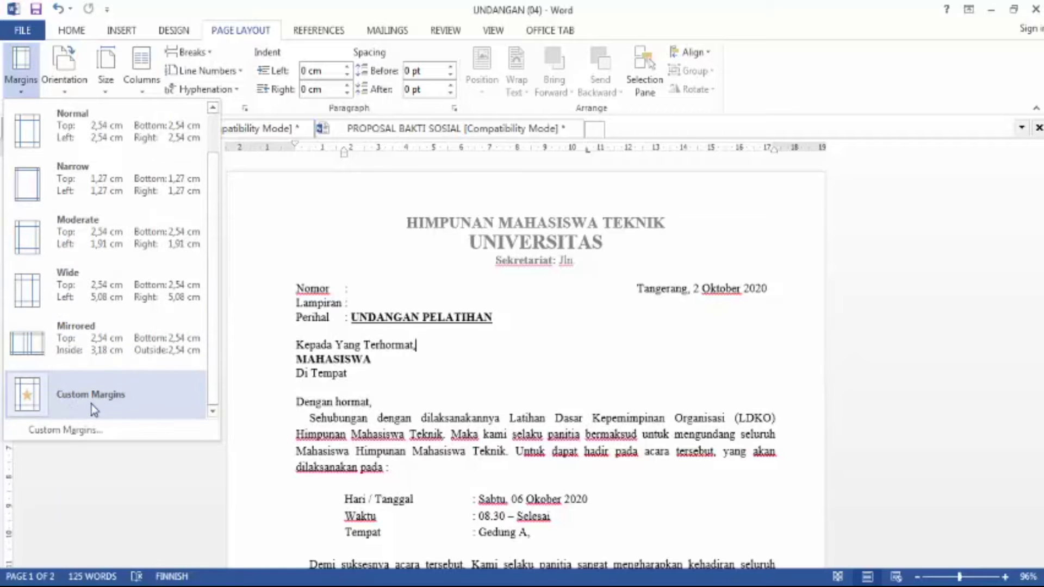
pyautogui.click(89, 432)
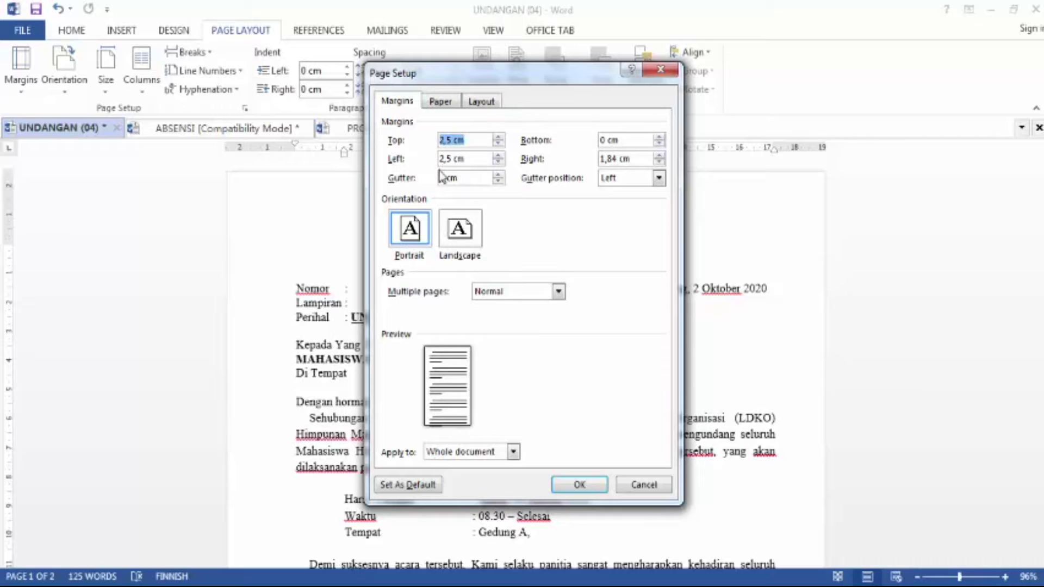
pyautogui.click(449, 158)
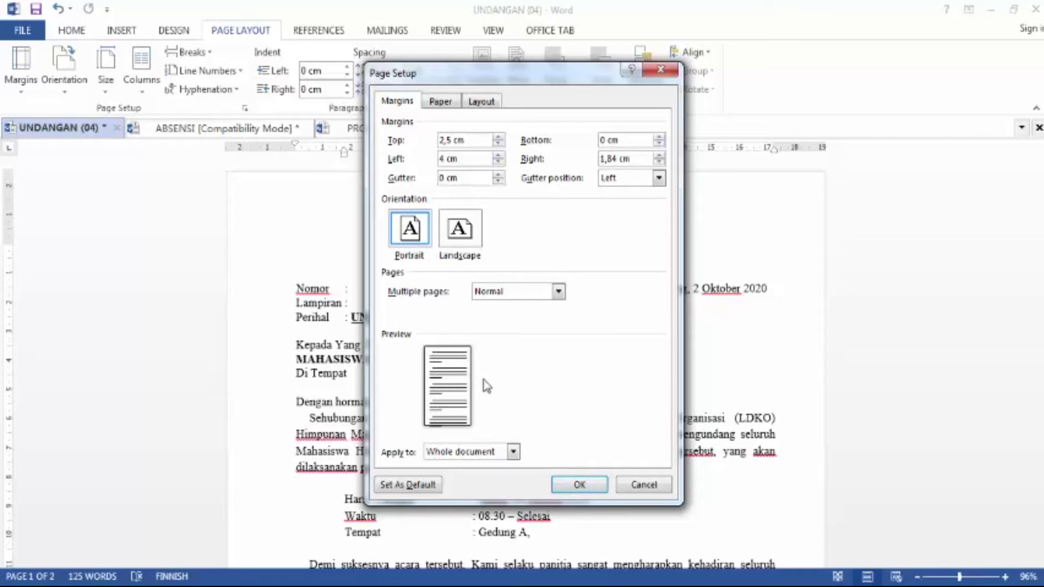
pyautogui.click(498, 156)
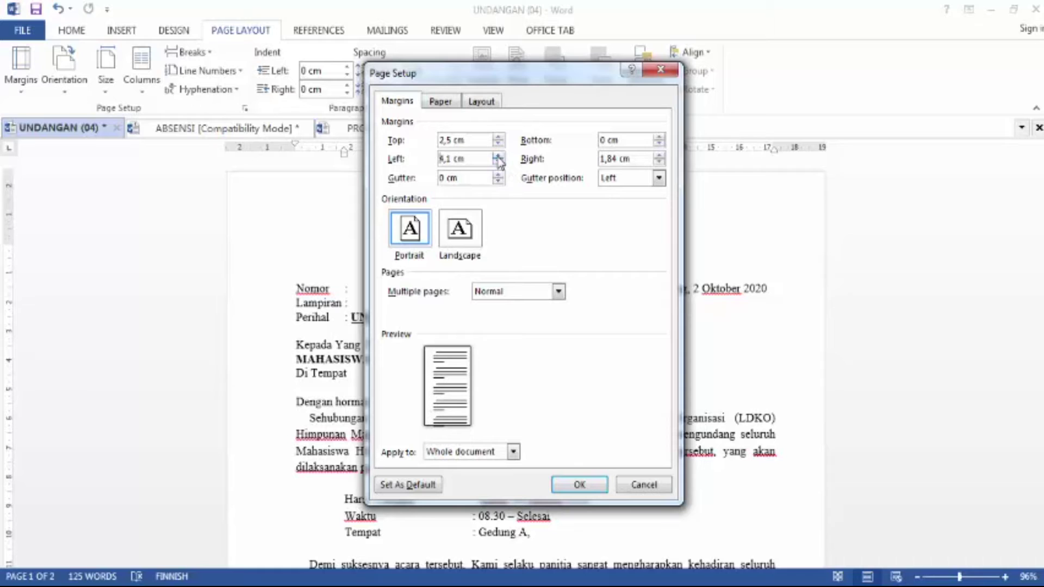
pyautogui.click(498, 162)
pyautogui.click(499, 162)
pyautogui.click(499, 162)
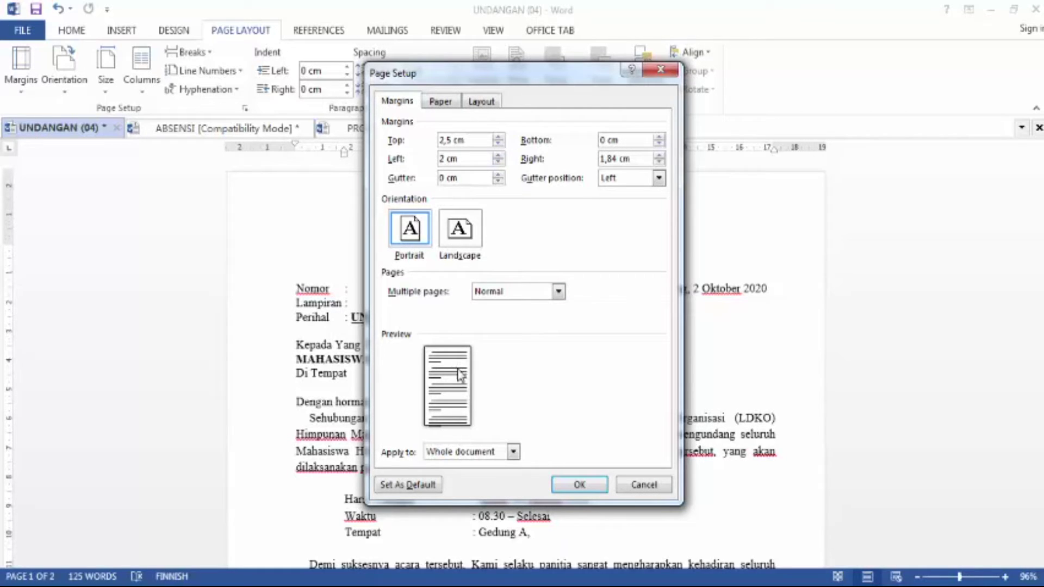
pyautogui.click(635, 482)
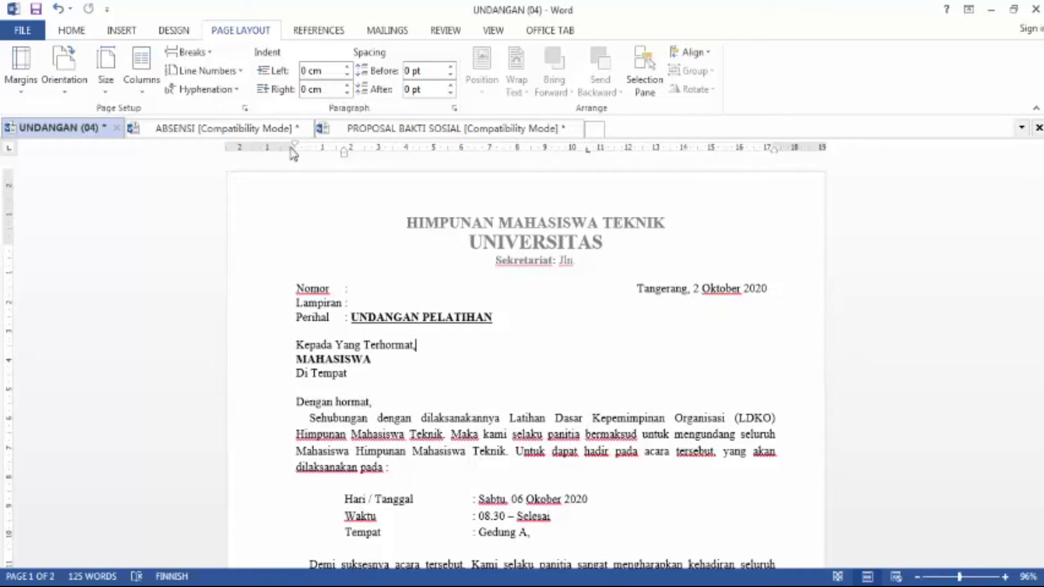
# Step: Try widening the left margin to about 4 cm and adjusting the top margin on the rulers, and undo both changes
pyautogui.moveTo(293, 145); pyautogui.dragTo(340, 157)
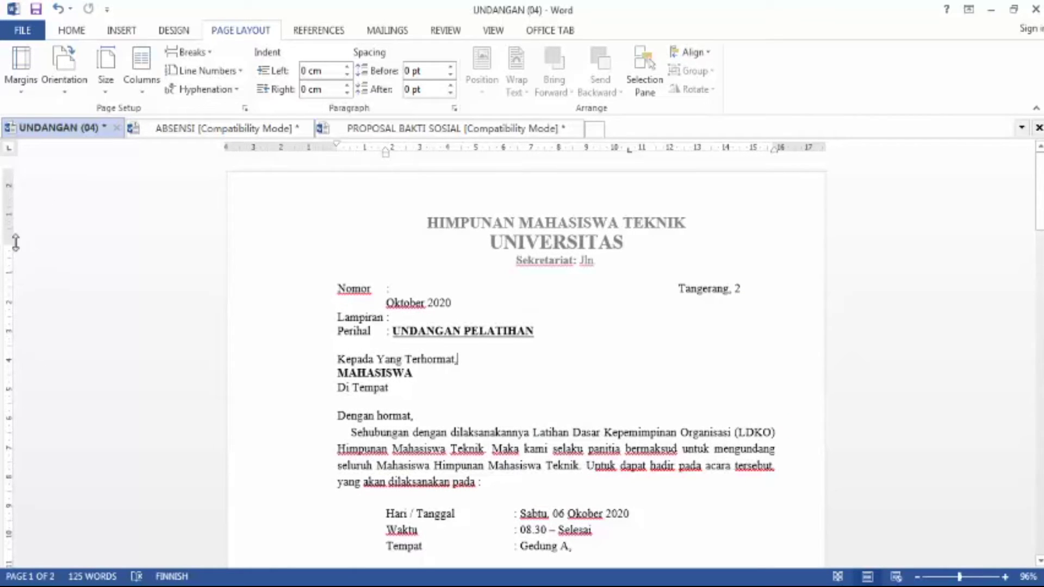
pyautogui.moveTo(8, 243); pyautogui.dragTo(28, 251)
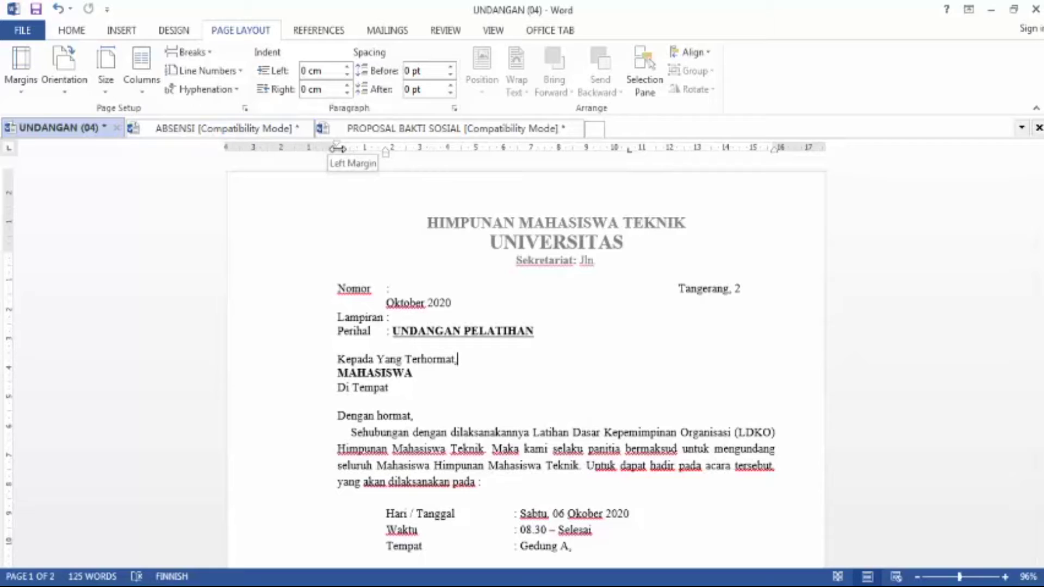
pyautogui.click(386, 287)
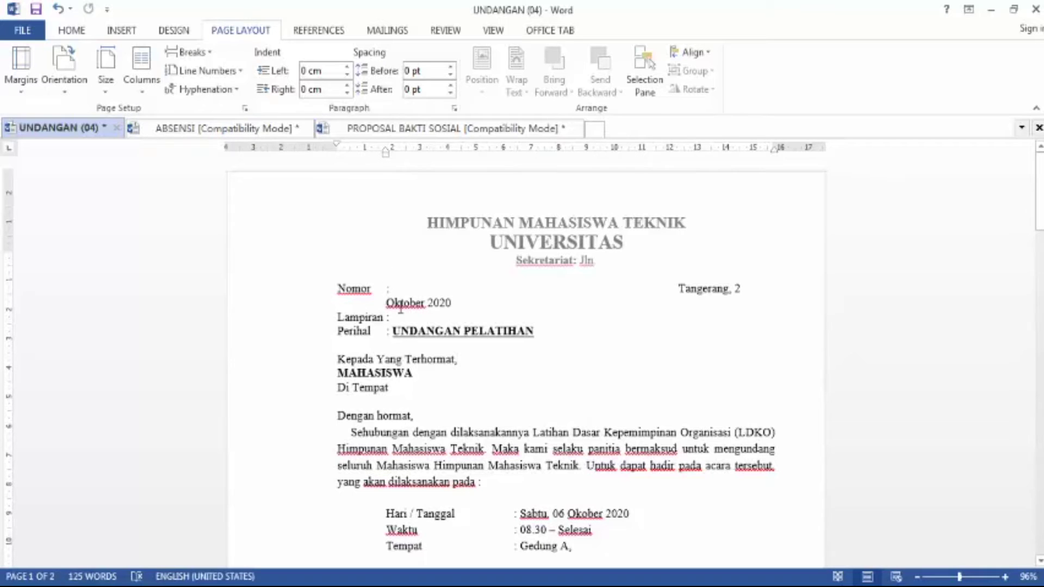
pyautogui.hotkey('ctrl', 'z')
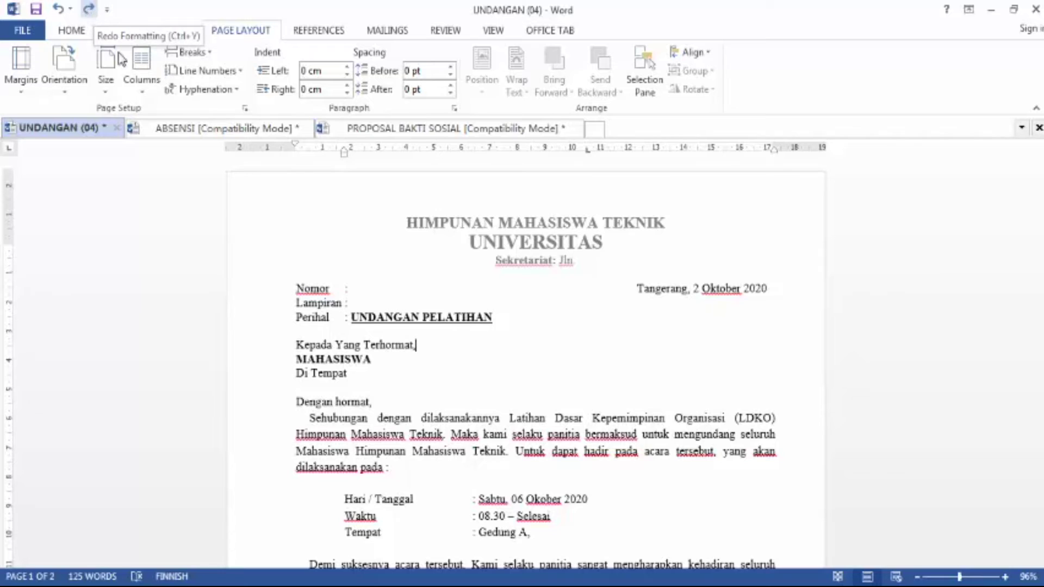
# Step: Look through the available paper sizes and set the page orientation to landscape
pyautogui.click(298, 390)
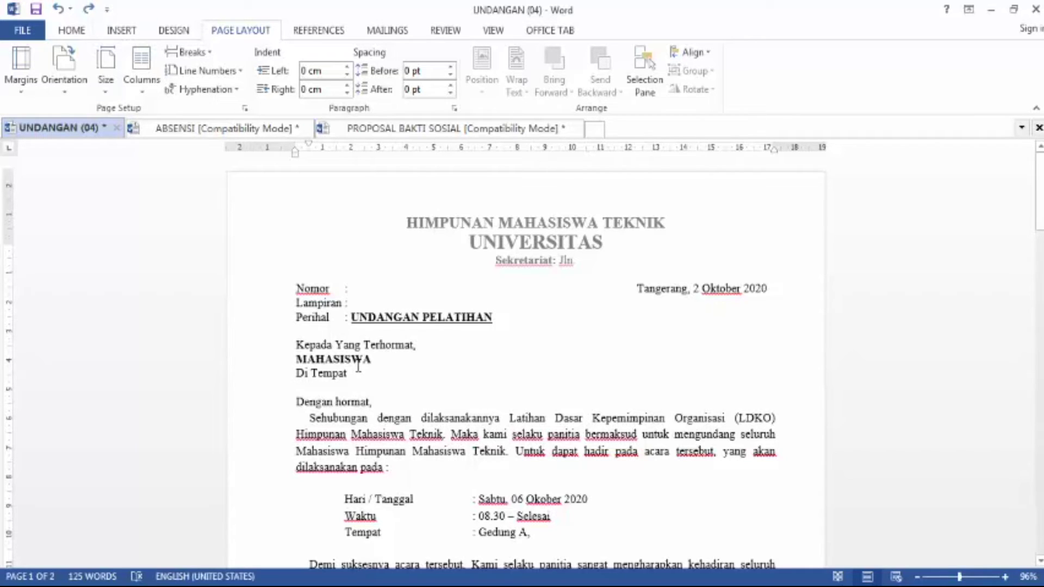
pyautogui.click(111, 98)
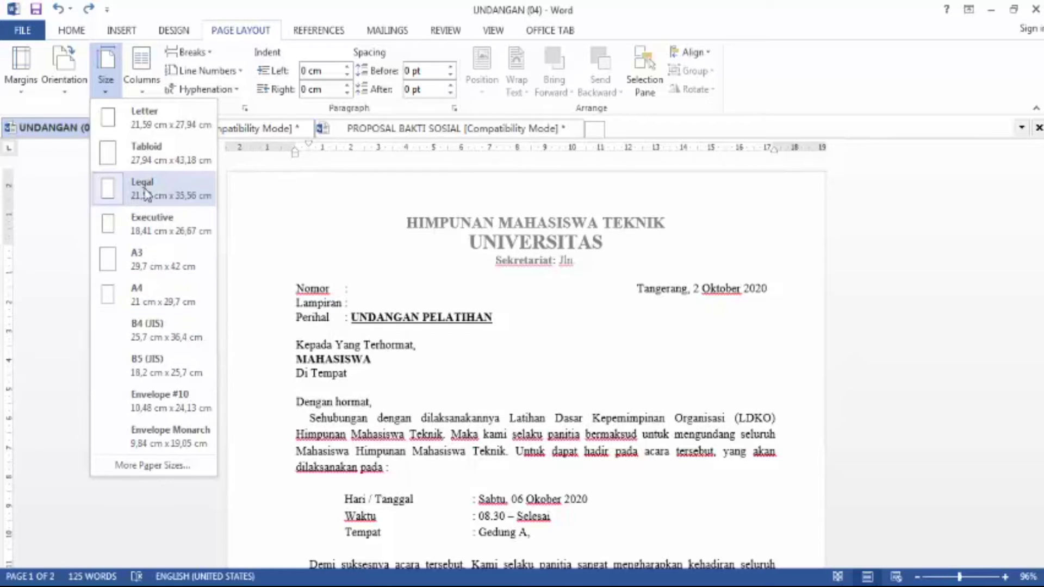
pyautogui.click(58, 89)
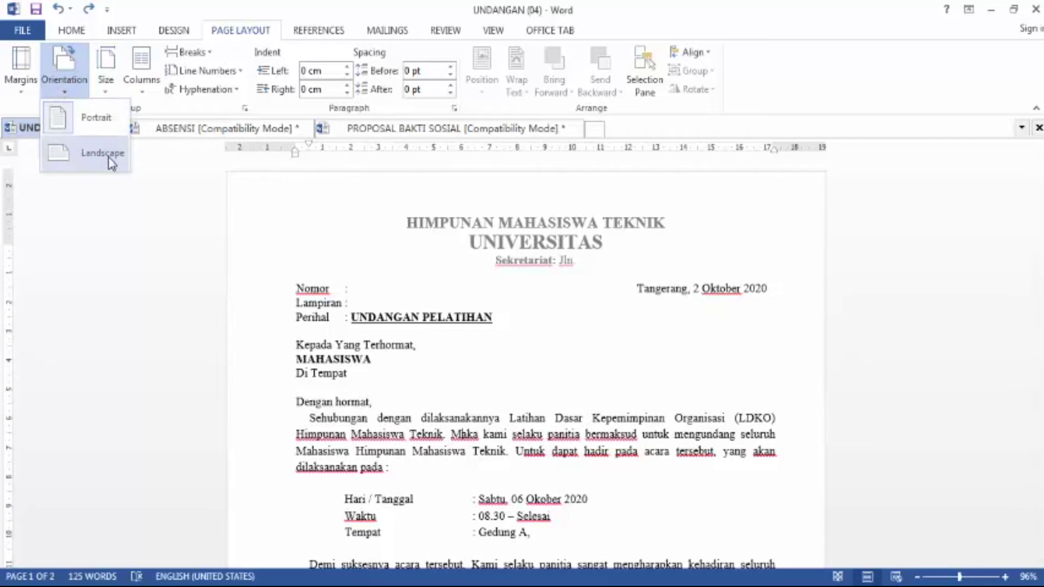
pyautogui.click(109, 160)
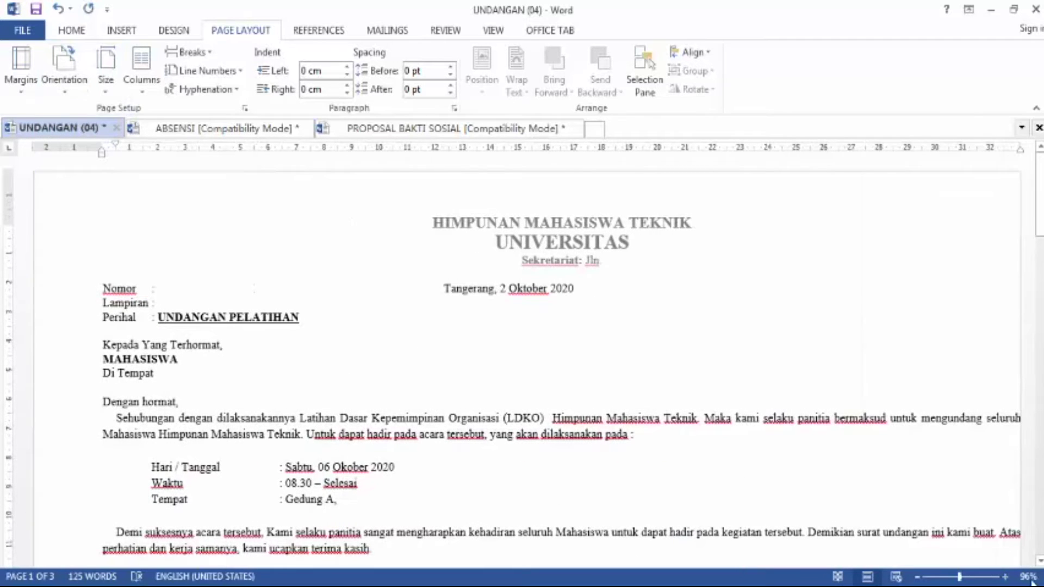
pyautogui.moveTo(960, 576); pyautogui.dragTo(933, 576)
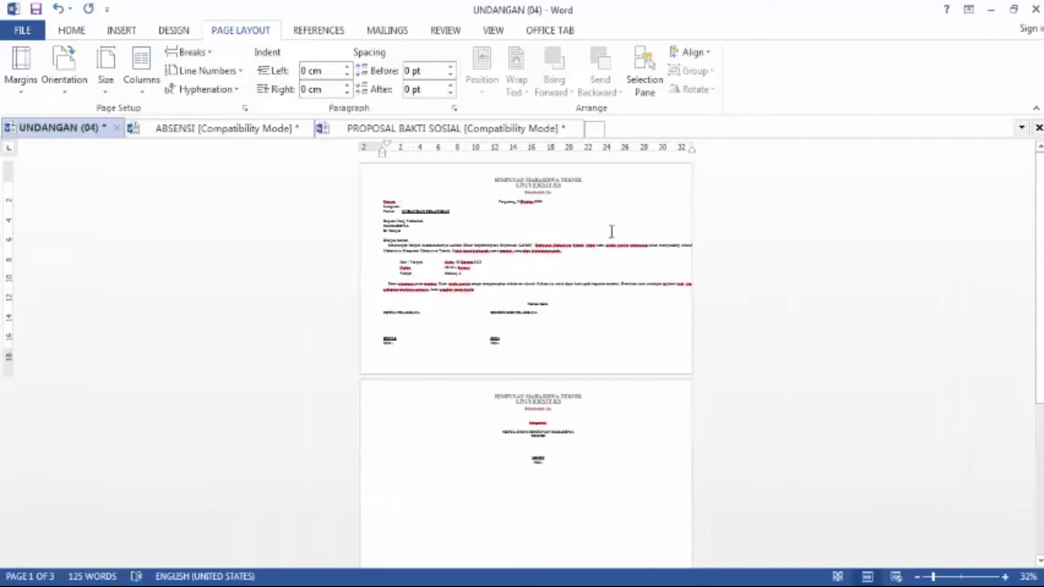
# Step: Check how the letter looks in landscape and set the page orientation back to portrait
pyautogui.click(959, 577)
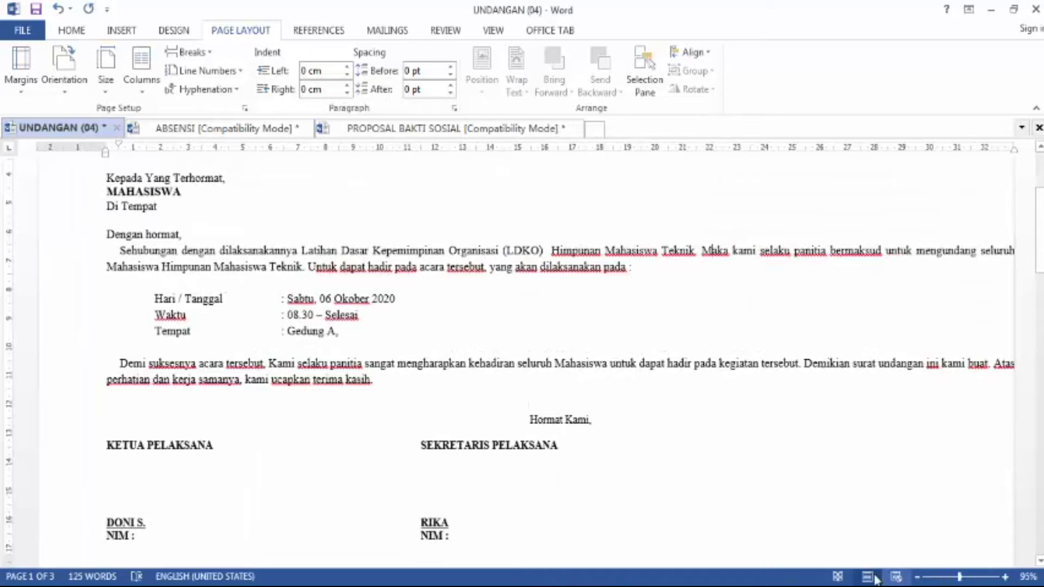
pyautogui.scroll(-2, 740, 496)
pyautogui.scroll(4, 740, 496)
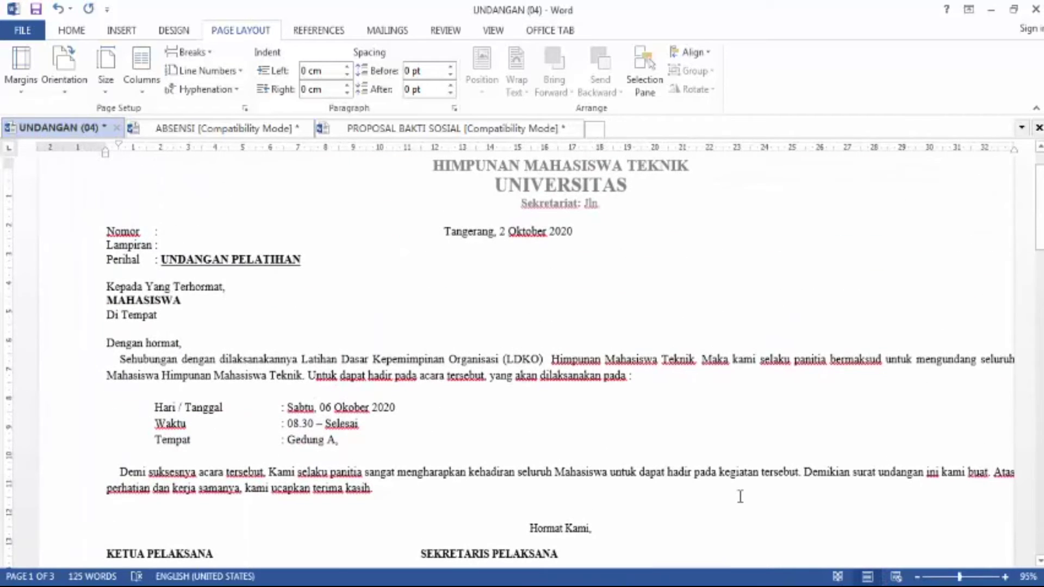
pyautogui.scroll(-2, 628, 390)
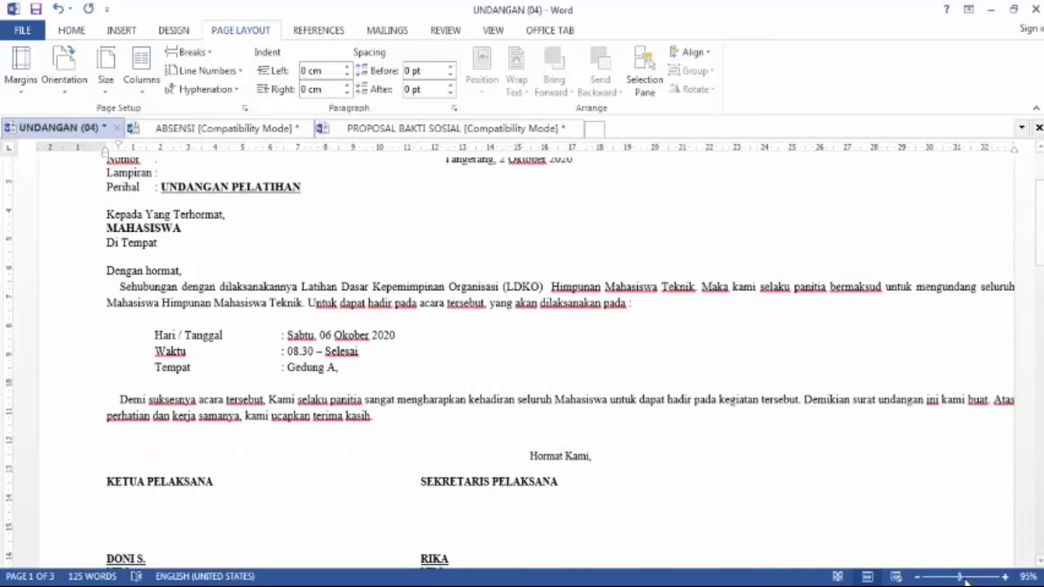
pyautogui.moveTo(960, 577); pyautogui.dragTo(961, 577)
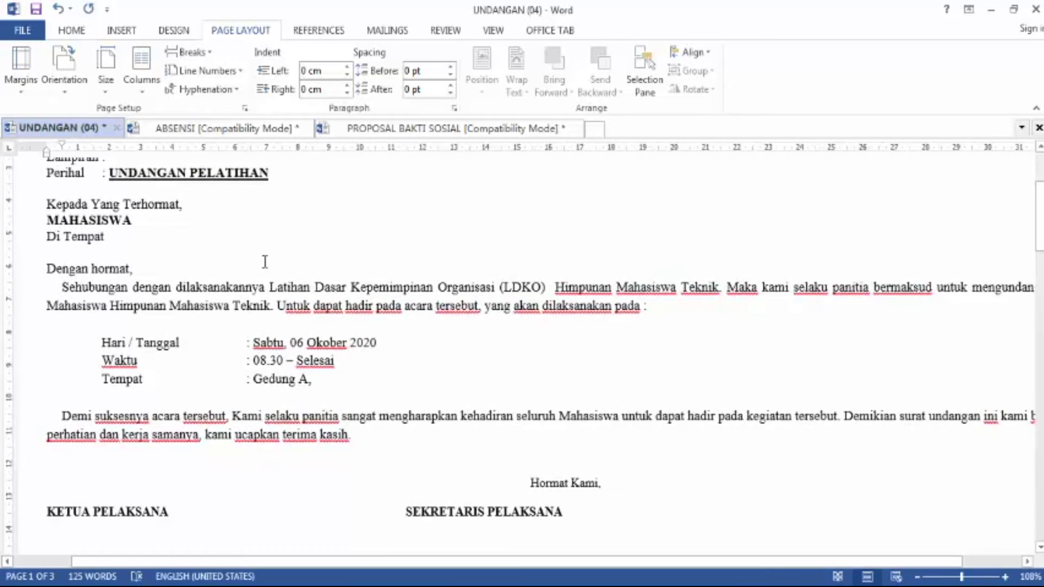
pyautogui.click(64, 71)
pyautogui.click(87, 120)
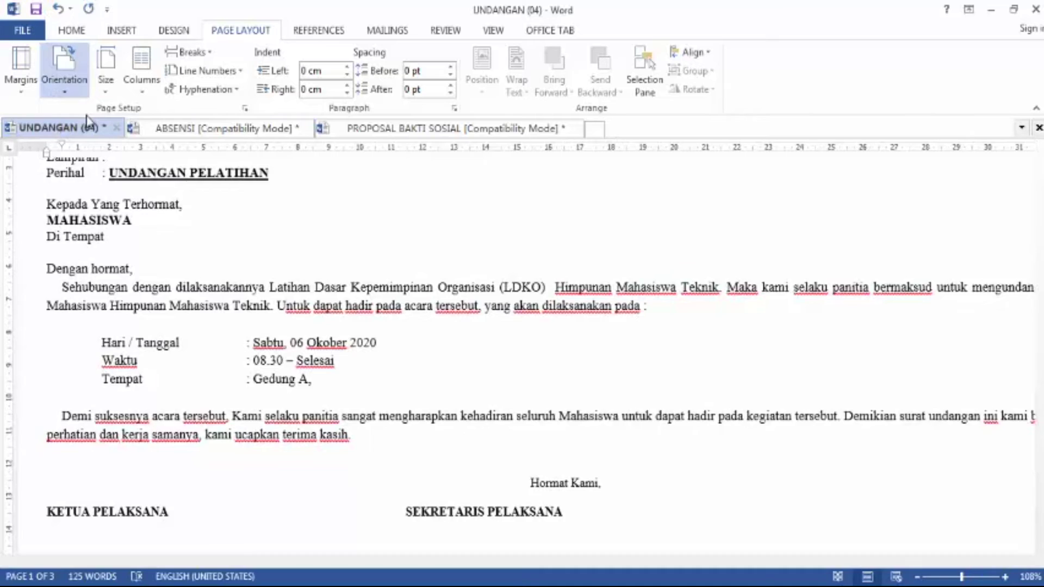
# Step: Enter 02/10/2020/sekjed as the letter number on the Nomor line
pyautogui.click(72, 31)
pyautogui.scroll(3, 443, 264)
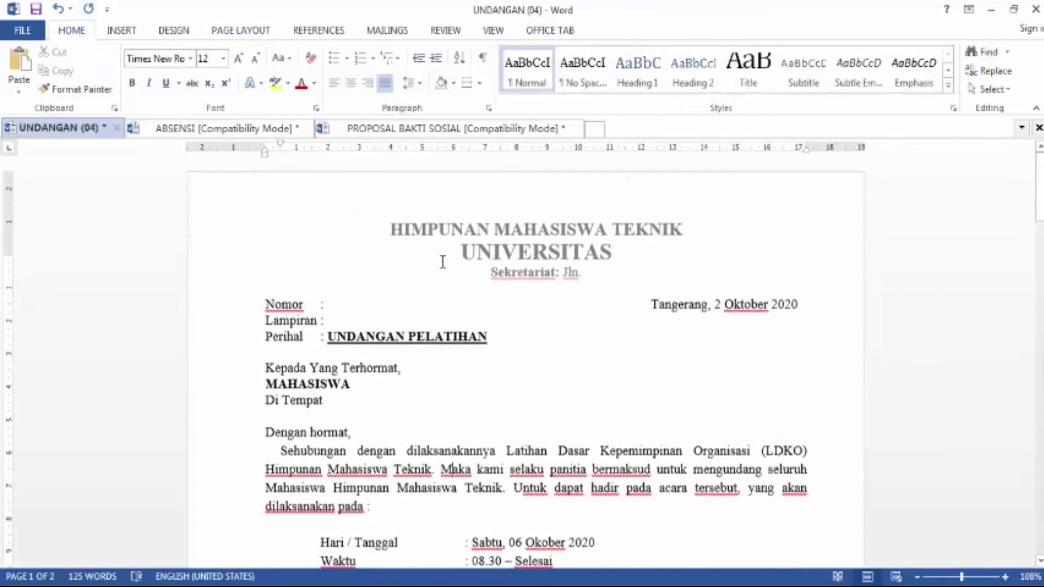
pyautogui.scroll(-1, 424, 264)
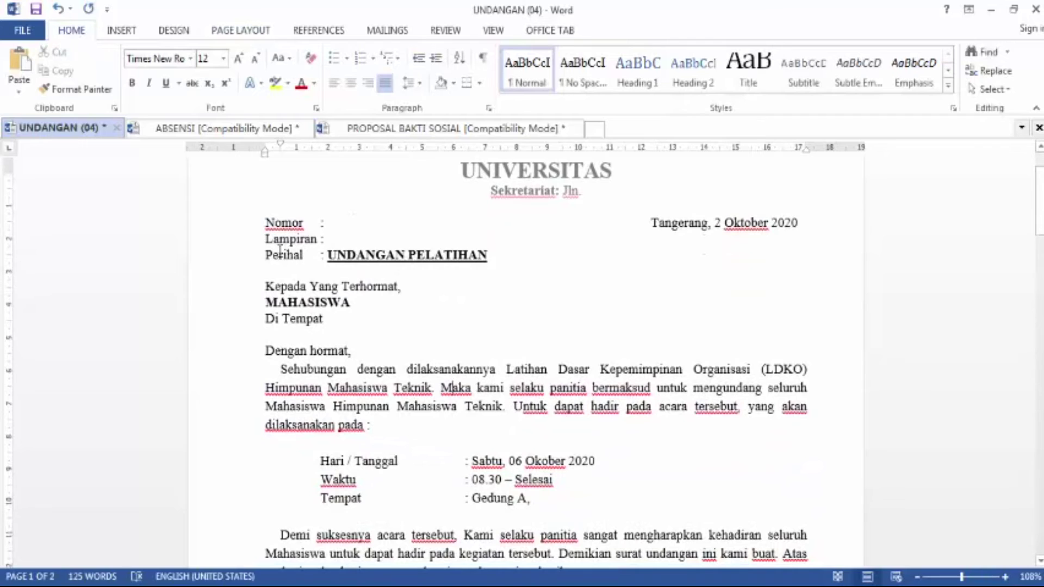
pyautogui.click(337, 224)
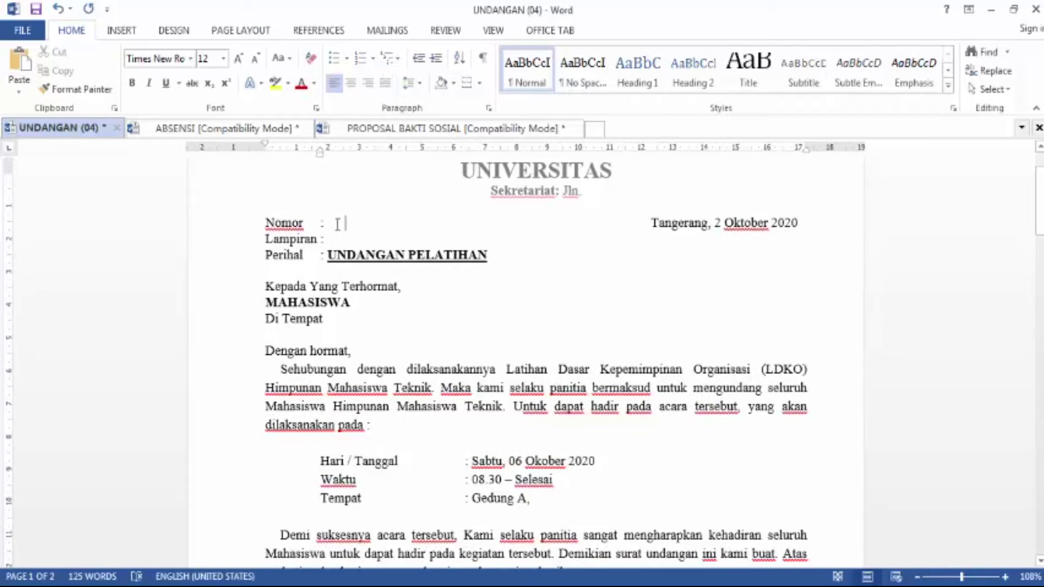
pyautogui.press('Delete')
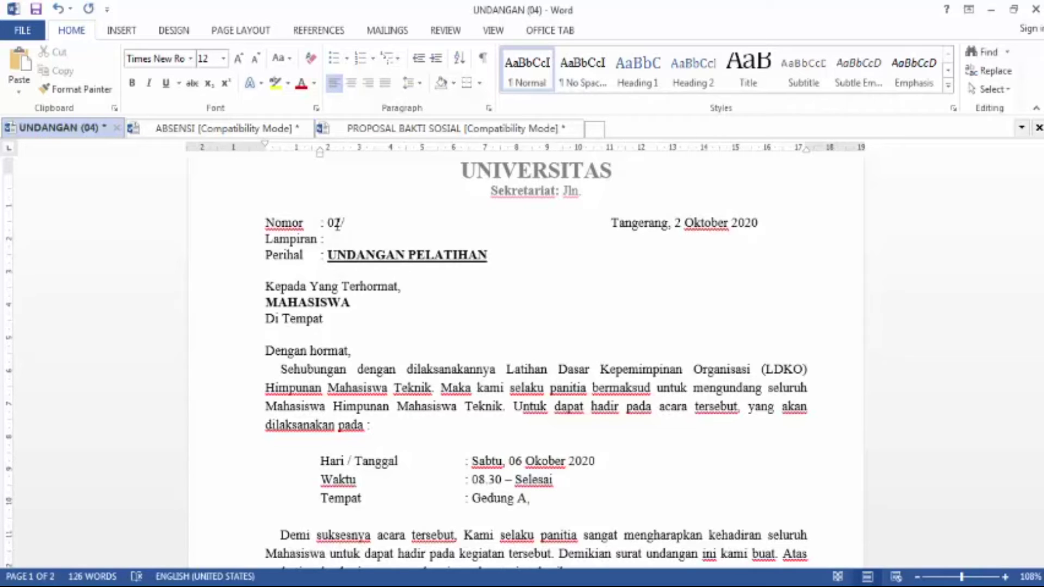
pyautogui.write('10')
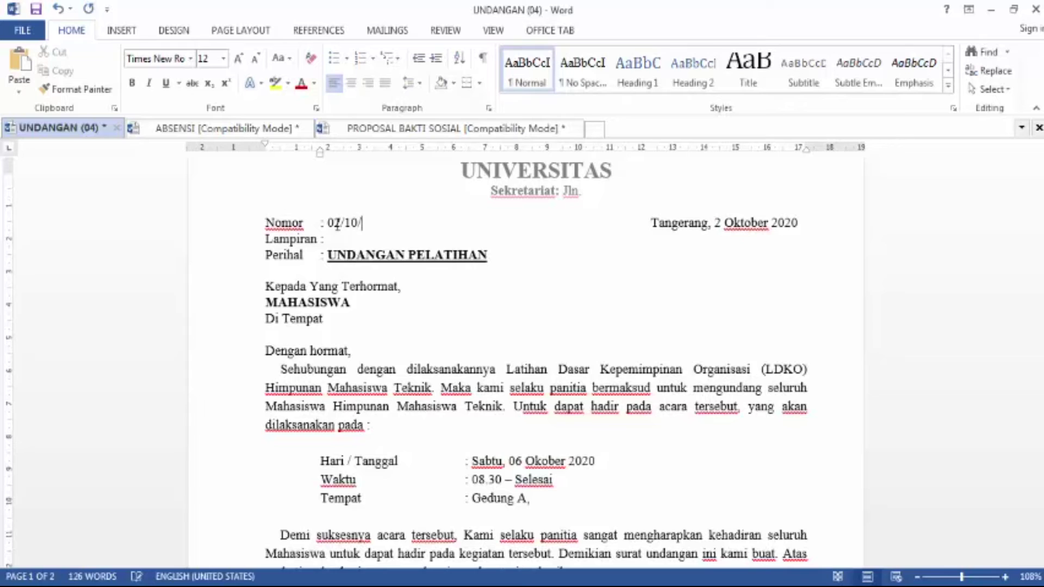
pyautogui.write('/201')
pyautogui.press('BackSpace')
pyautogui.write('20')
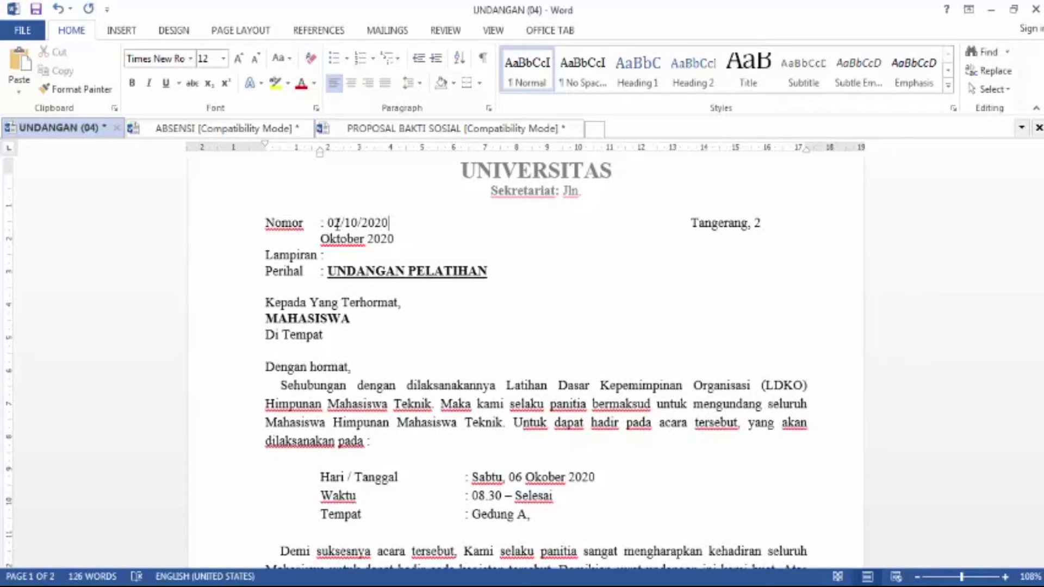
pyautogui.write('/')
pyautogui.write('sekjed/')
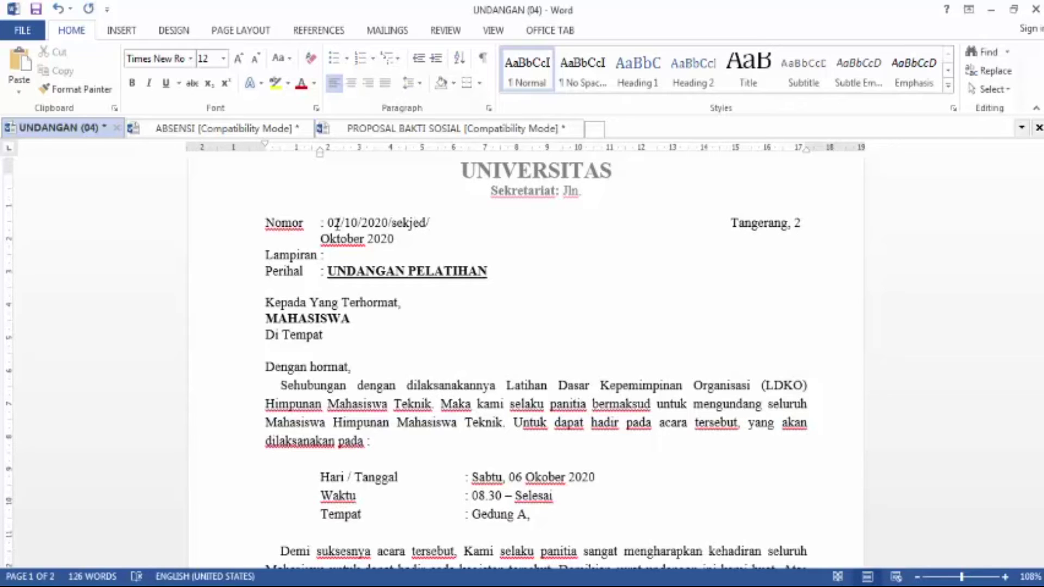
pyautogui.press('BackSpace')
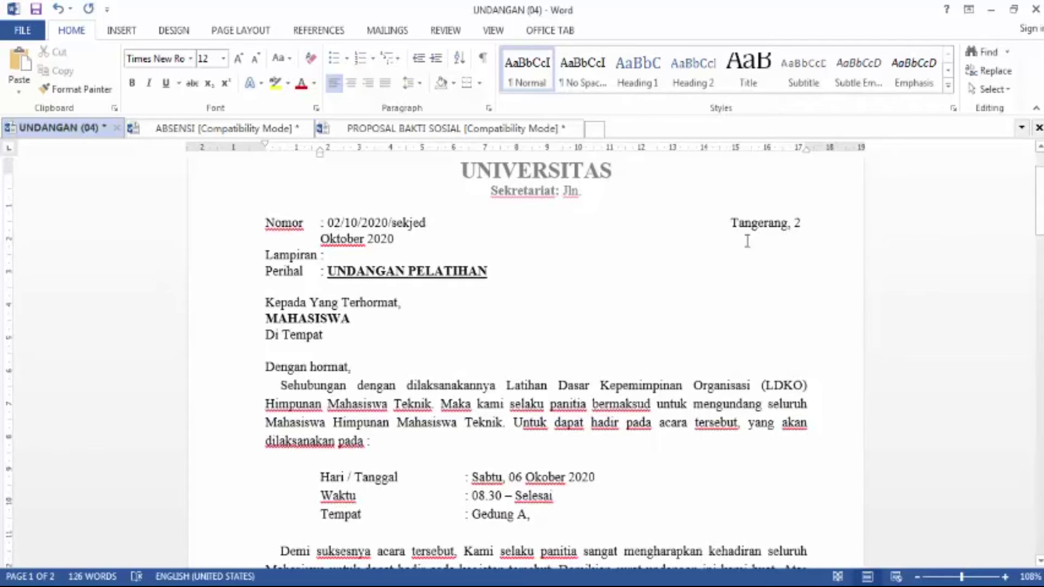
# Step: Delete extra spaces before the Tangerang date so the whole date fits on the Nomor line
pyautogui.click(731, 222)
pyautogui.press('BackSpace')
pyautogui.press('BackSpace')
pyautogui.press('BackSpace')
pyautogui.press('BackSpace')
pyautogui.press('BackSpace')
pyautogui.press('BackSpace')
pyautogui.press('BackSpace')
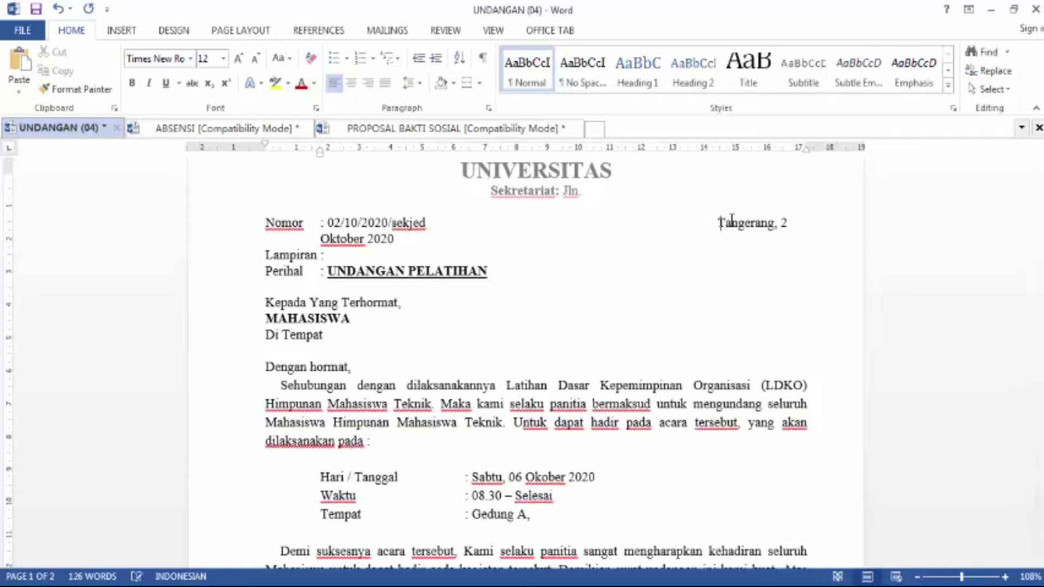
pyautogui.press('BackSpace')
pyautogui.press('BackSpace')
pyautogui.press('BackSpace')
pyautogui.press('BackSpace')
pyautogui.press('BackSpace')
pyautogui.press('BackSpace')
pyautogui.press('BackSpace')
pyautogui.press('BackSpace')
pyautogui.press('BackSpace')
pyautogui.press('BackSpace')
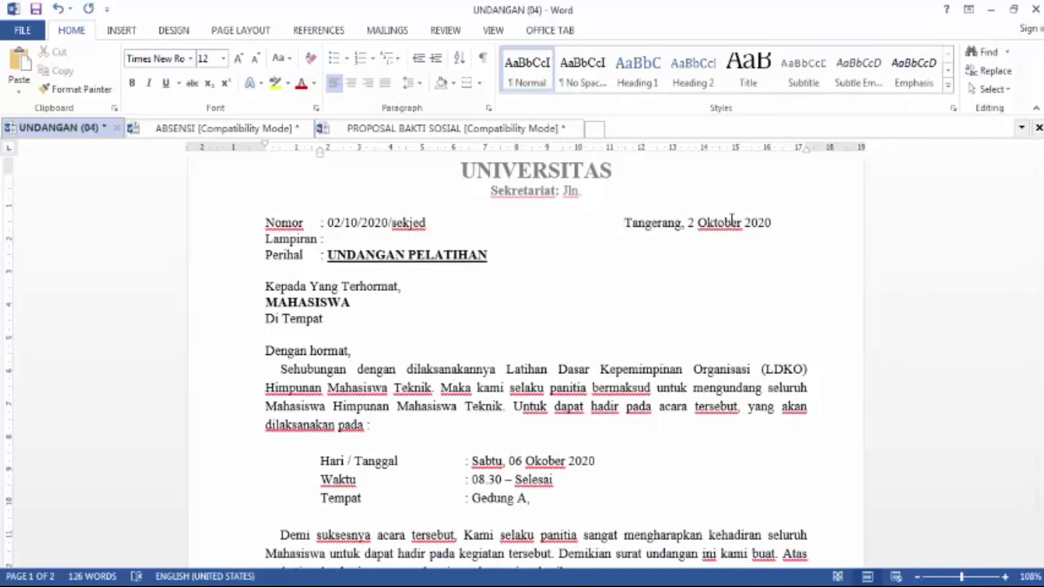
# Step: Write the day in the letter date as 02 and enter a dash on the Lampiran line
pyautogui.click(687, 222)
pyautogui.write('0')
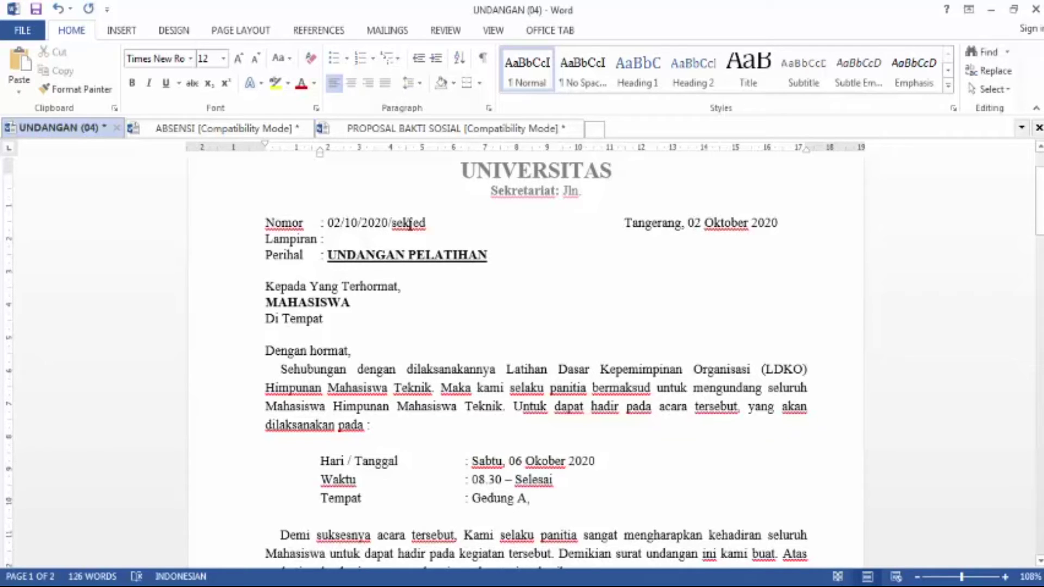
pyautogui.click(352, 239)
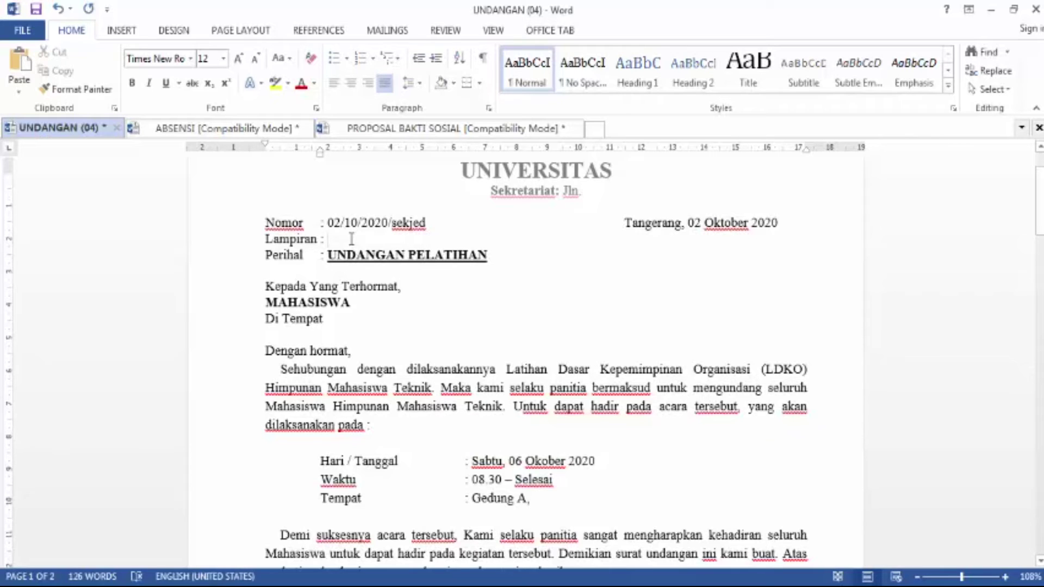
pyautogui.write('-')
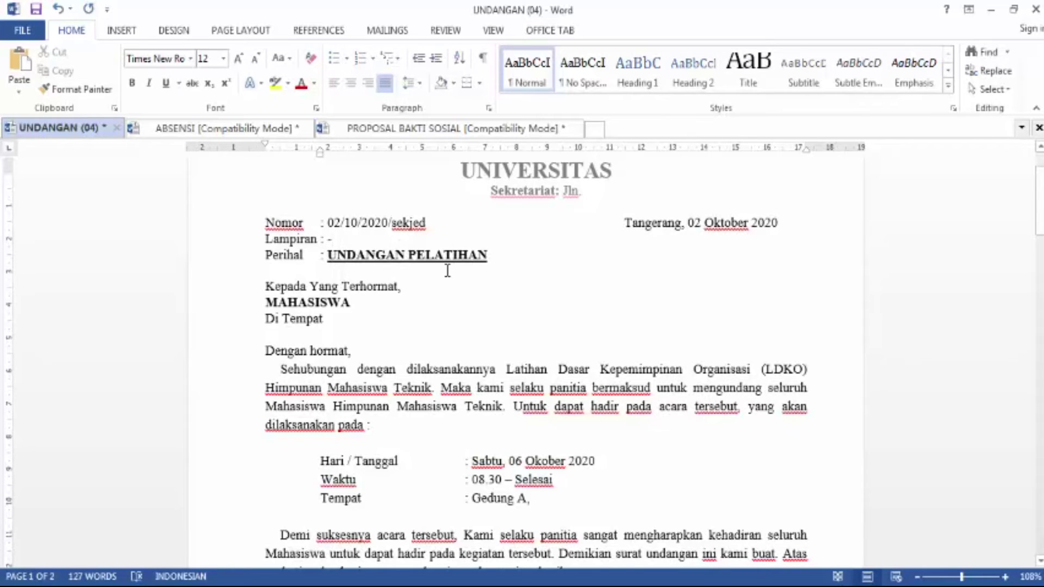
# Step: Review the letter's recipient block, the greeting, and the opening paragraph with the event details
pyautogui.scroll(-1, 512, 253)
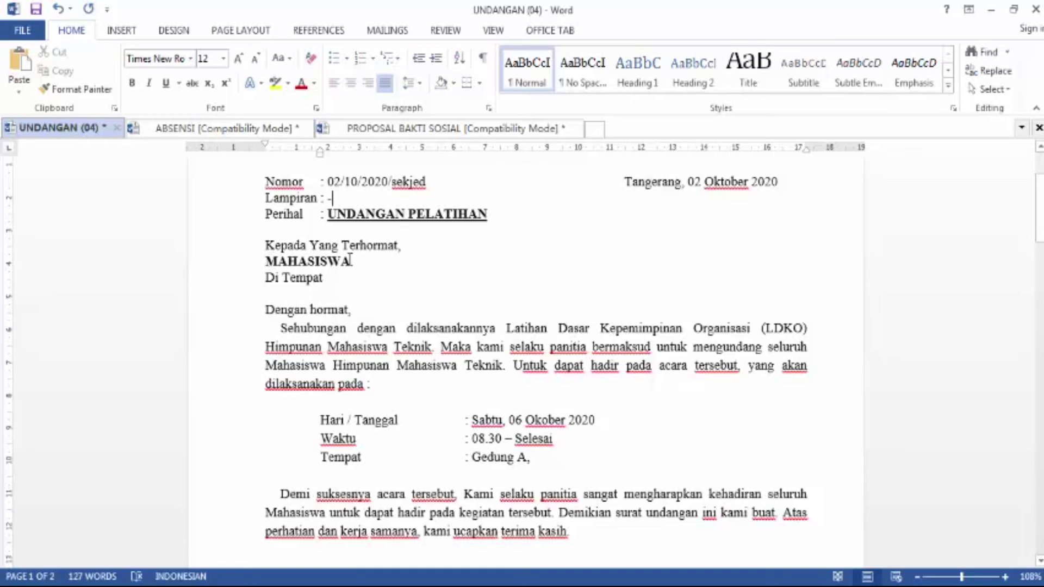
pyautogui.scroll(3, 350, 259)
pyautogui.scroll(-2, 350, 279)
pyautogui.click(357, 302)
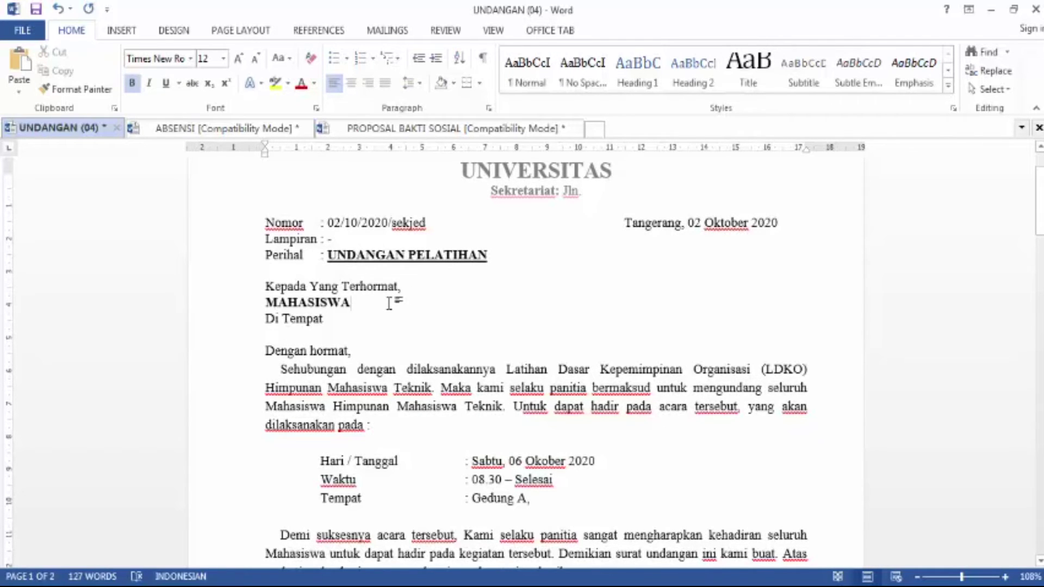
pyautogui.scroll(3, 390, 303)
pyautogui.scroll(-3, 464, 323)
pyautogui.scroll(-3, 413, 302)
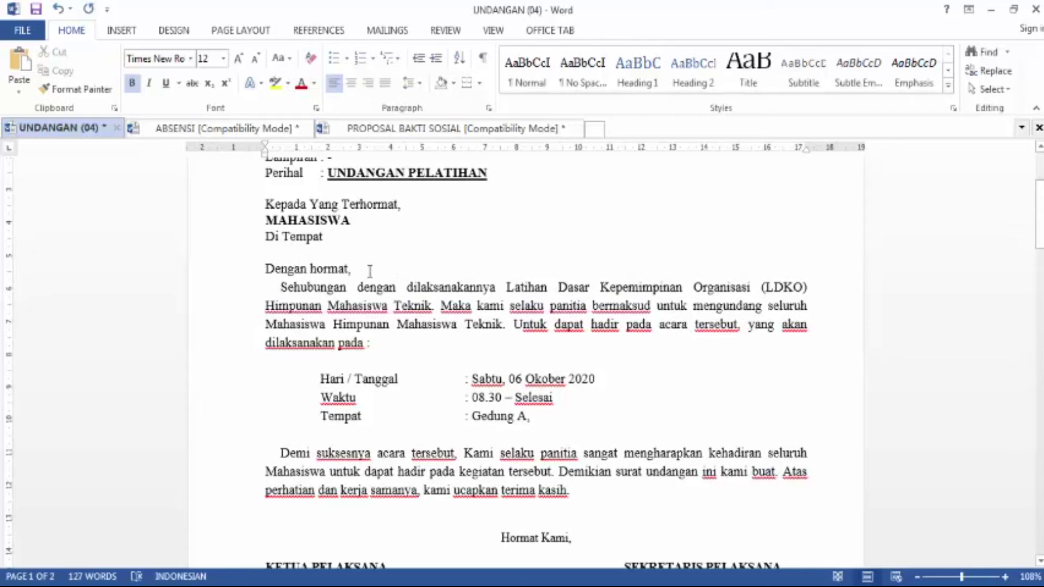
pyautogui.moveTo(356, 270); pyautogui.dragTo(253, 269)
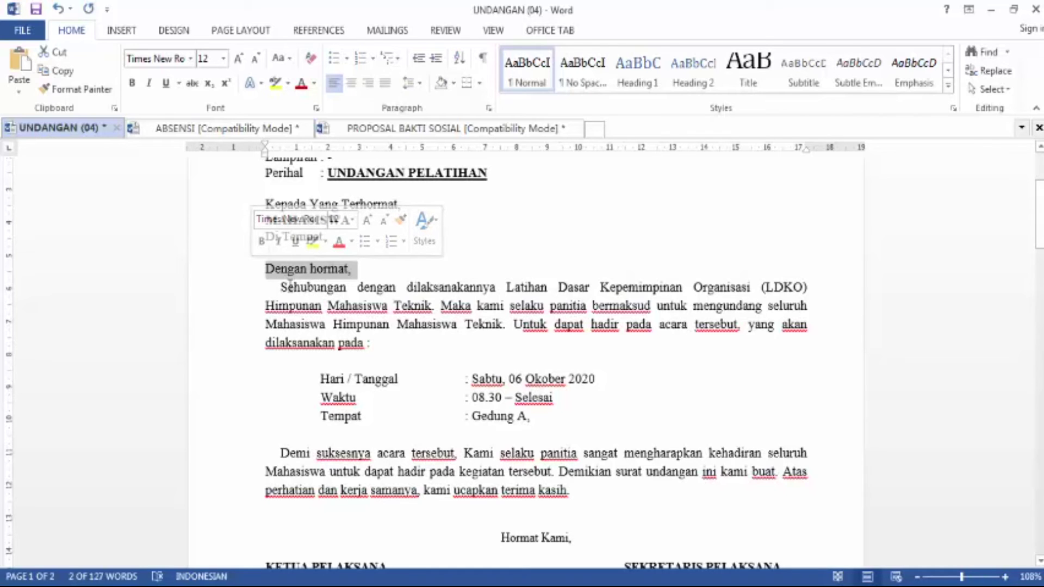
pyautogui.moveTo(283, 286); pyautogui.dragTo(552, 424)
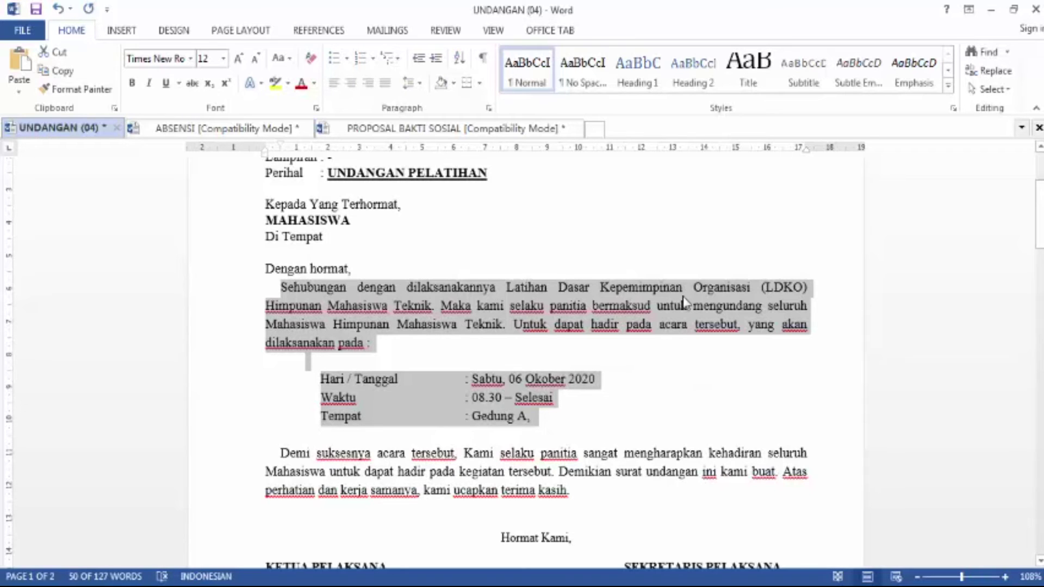
pyautogui.click(483, 267)
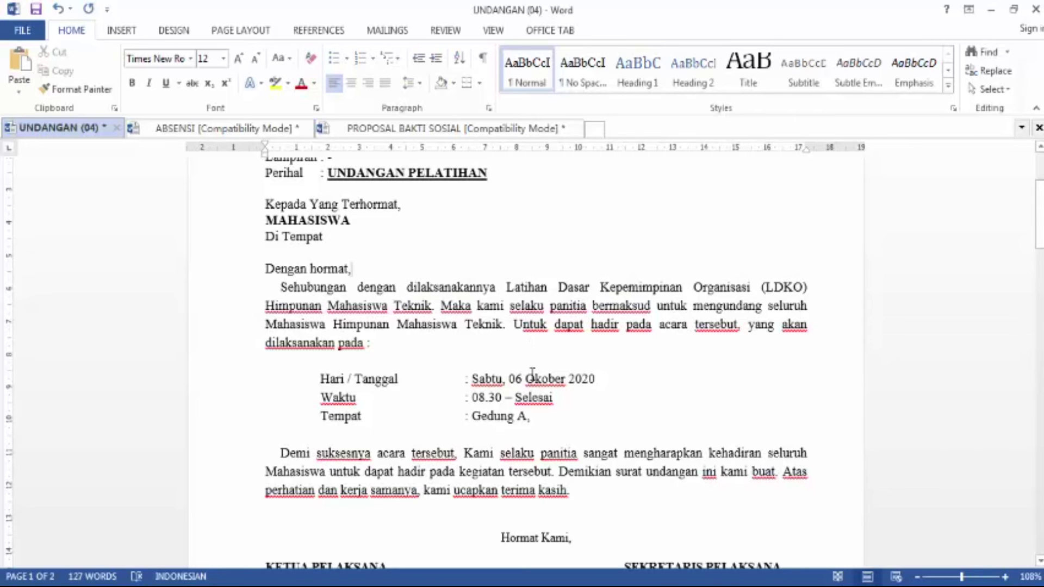
# Step: Add a Tema line below Tempat in the event details, reading "Membentuk Pemimpin yang berakhlak" after an aligned colon
pyautogui.scroll(-3, 247, 391)
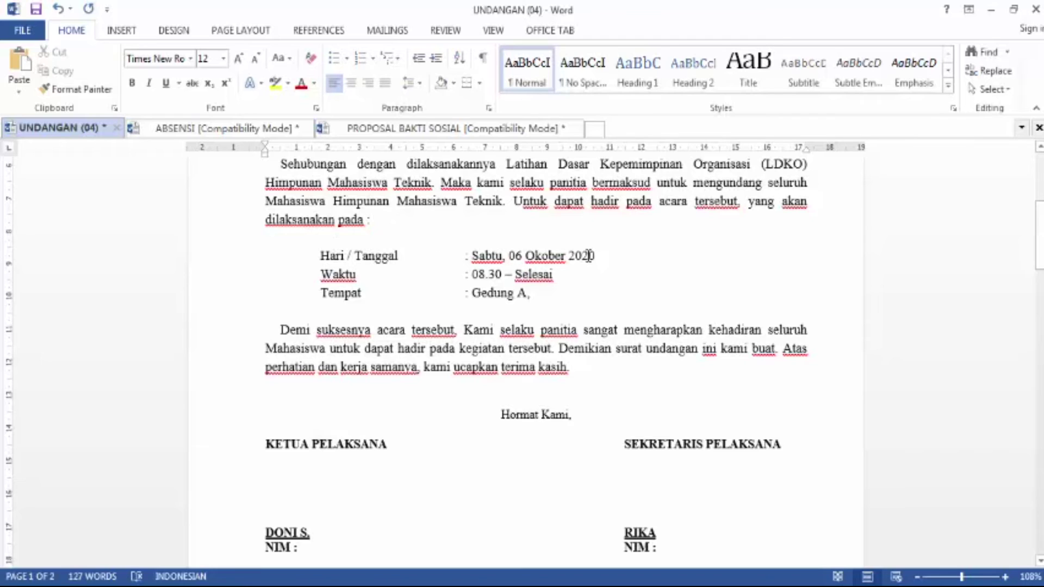
pyautogui.click(566, 298)
pyautogui.press('Return')
pyautogui.write('tema')
pyautogui.press('Tab')
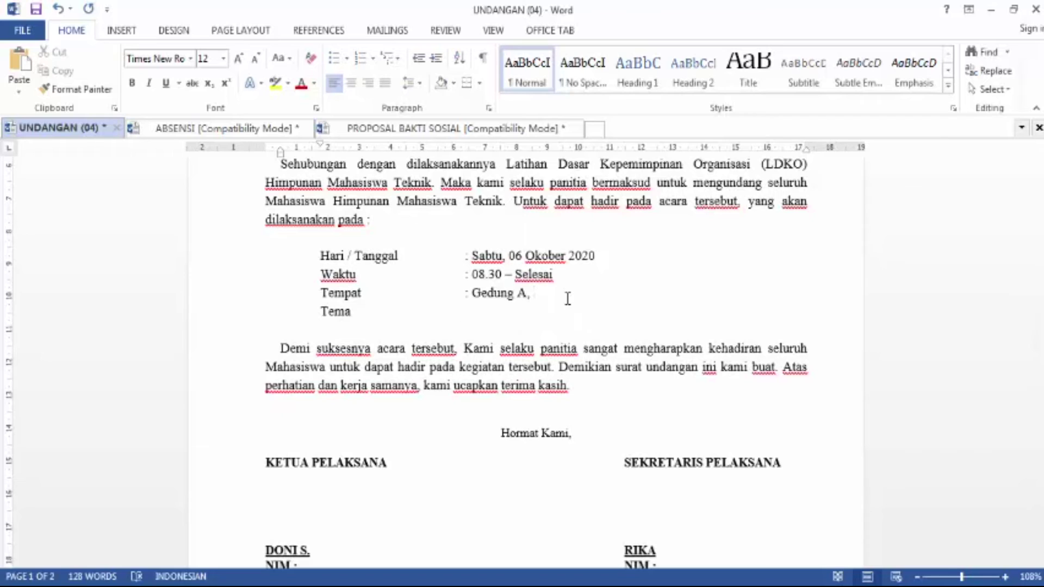
pyautogui.write(':')
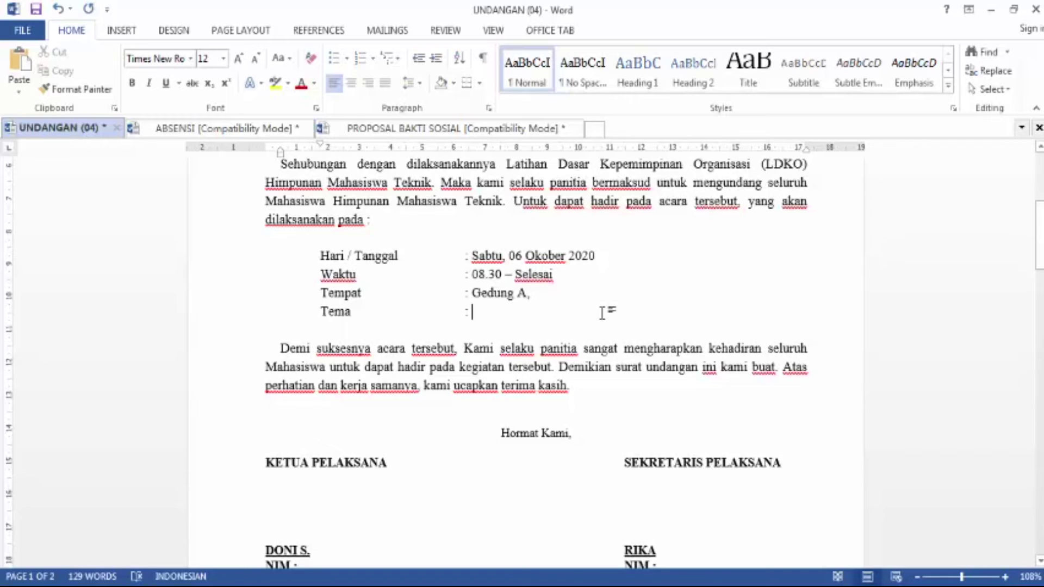
pyautogui.write('Membernt')
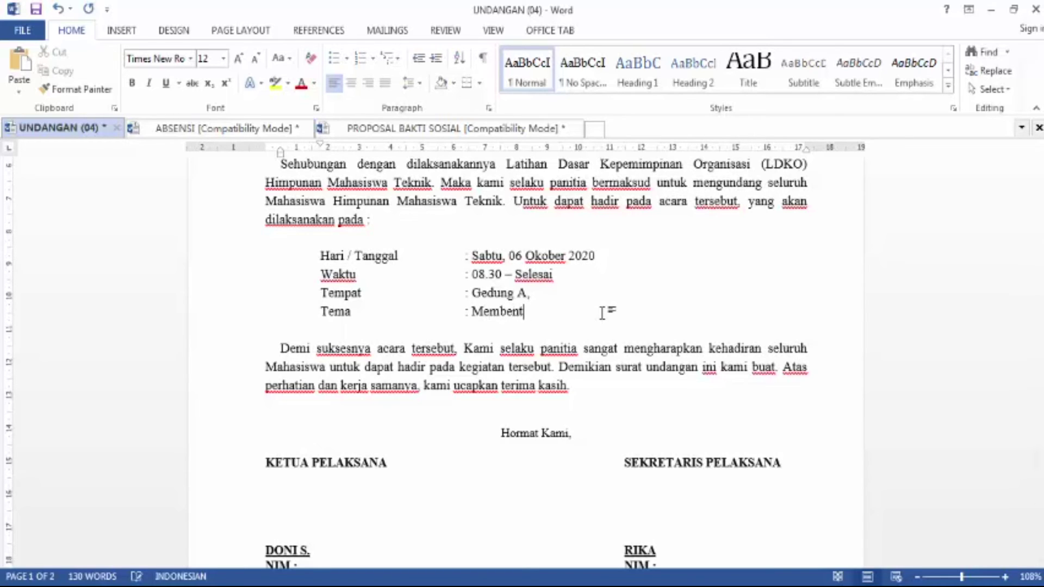
pyautogui.write('uk Pemimpin yang ')
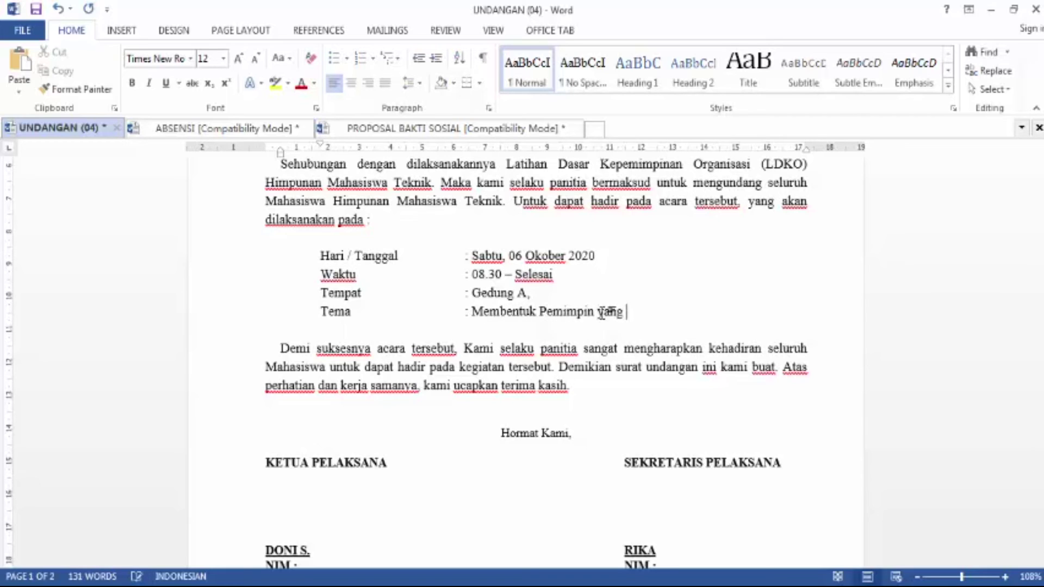
pyautogui.write('berakhlak')
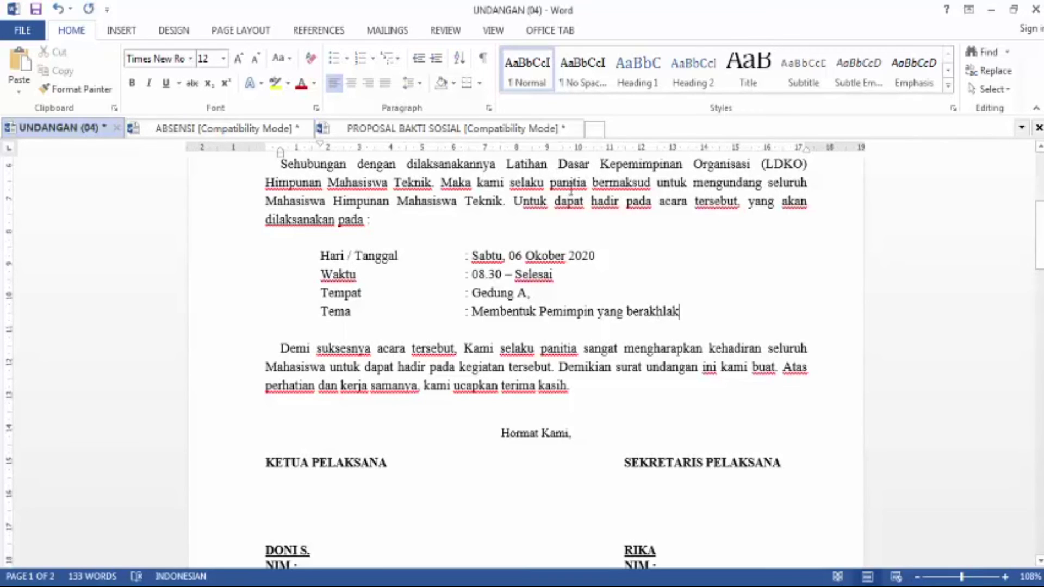
# Step: Remove the first-line indent of the closing paragraph starting with "Demi suksesnya" and reapply it
pyautogui.scroll(3, 570, 190)
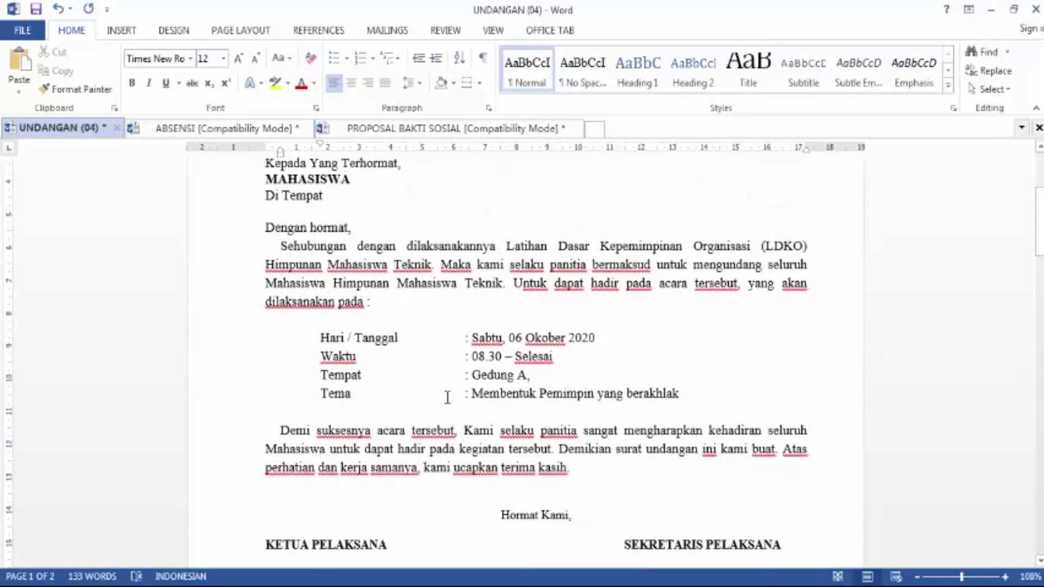
pyautogui.scroll(-2, 700, 397)
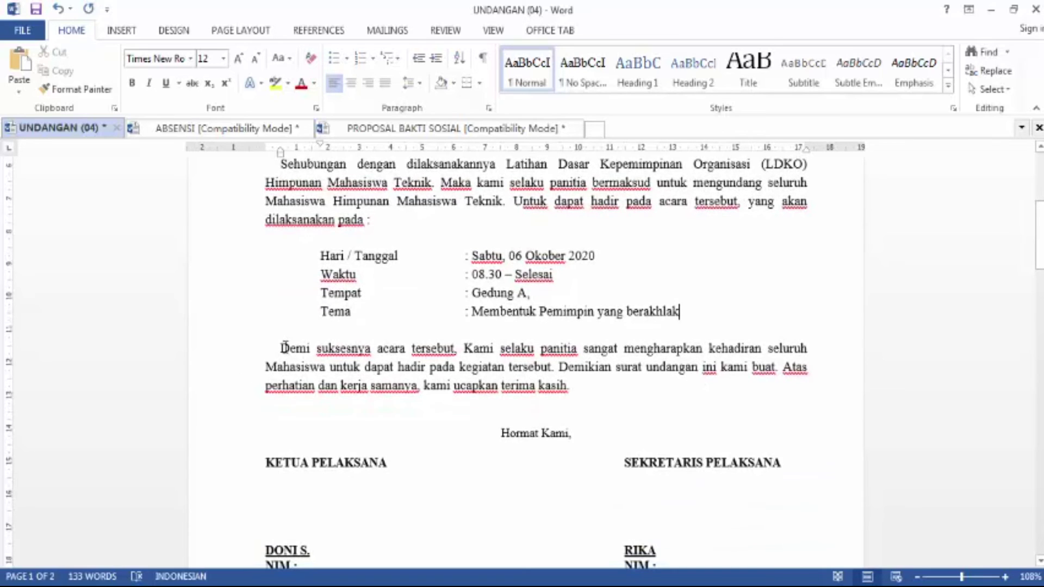
pyautogui.click(281, 348)
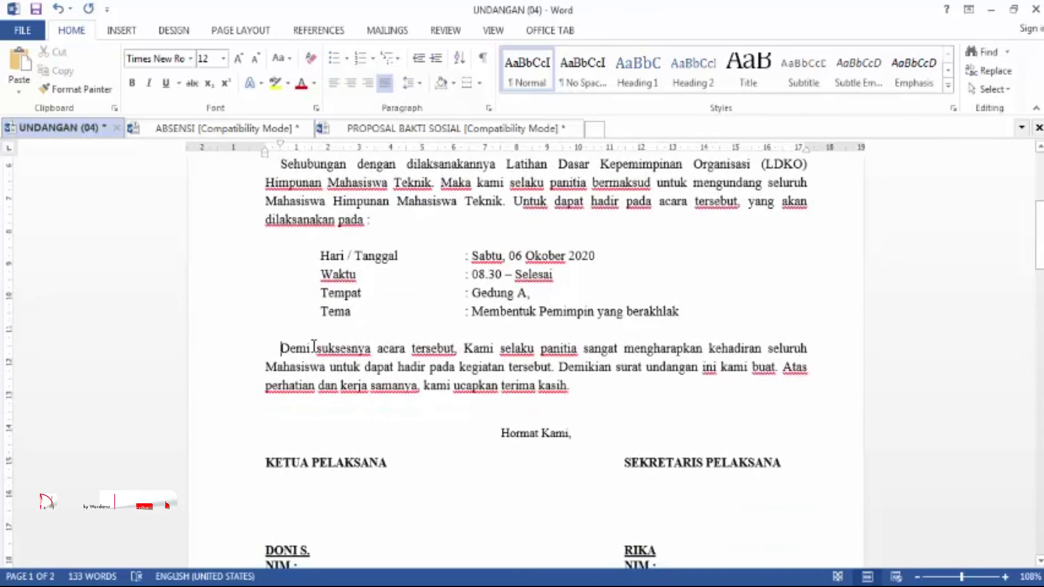
pyautogui.press('BackSpace')
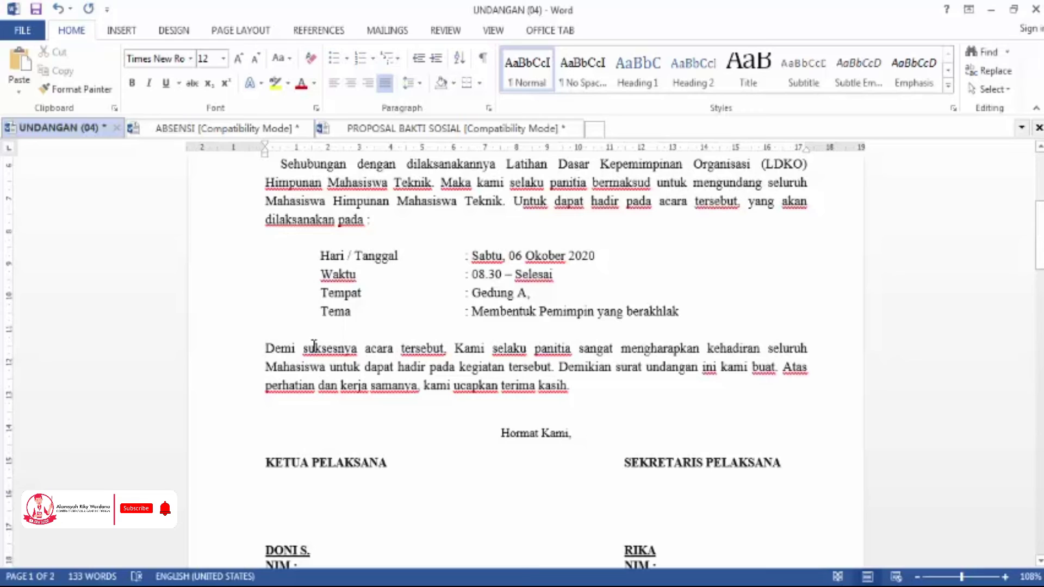
pyautogui.press('Tab')
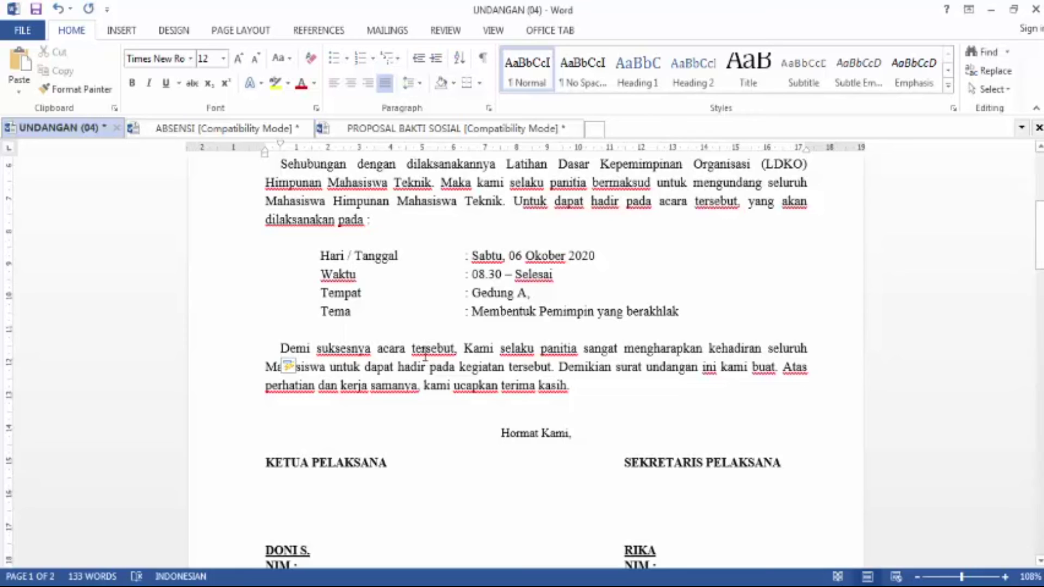
# Step: Remove the bold from the signature block between KETUA PELAKSANA and the two NIM lines, and reapply it
pyautogui.scroll(-1, 428, 353)
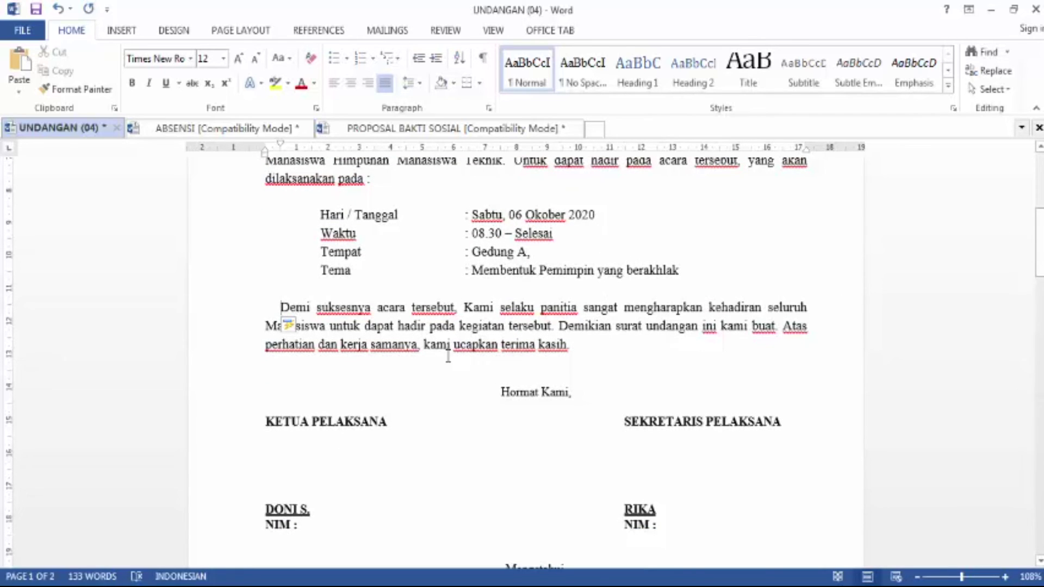
pyautogui.scroll(-2, 450, 357)
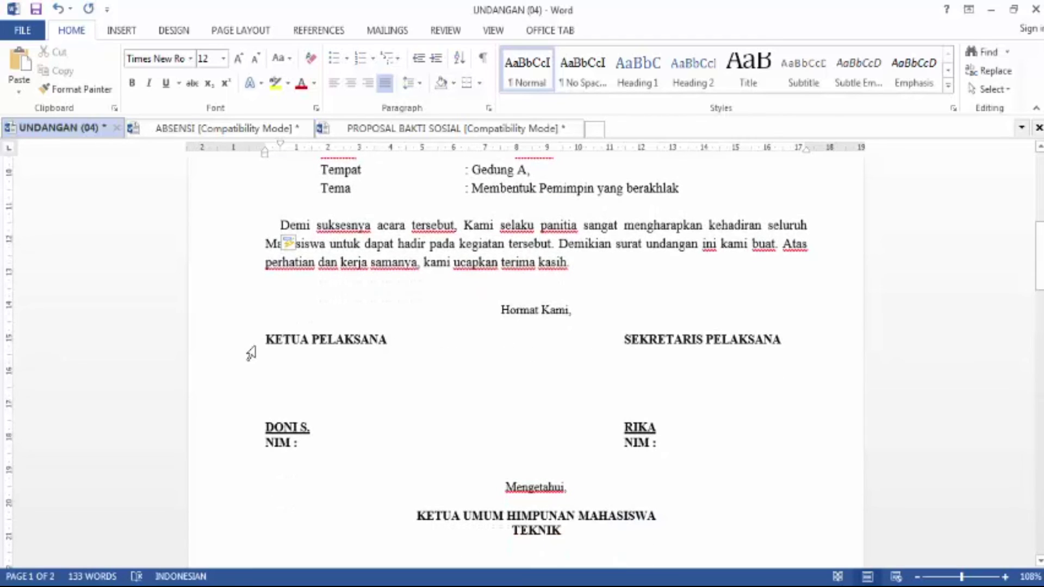
pyautogui.scroll(-2, 669, 294)
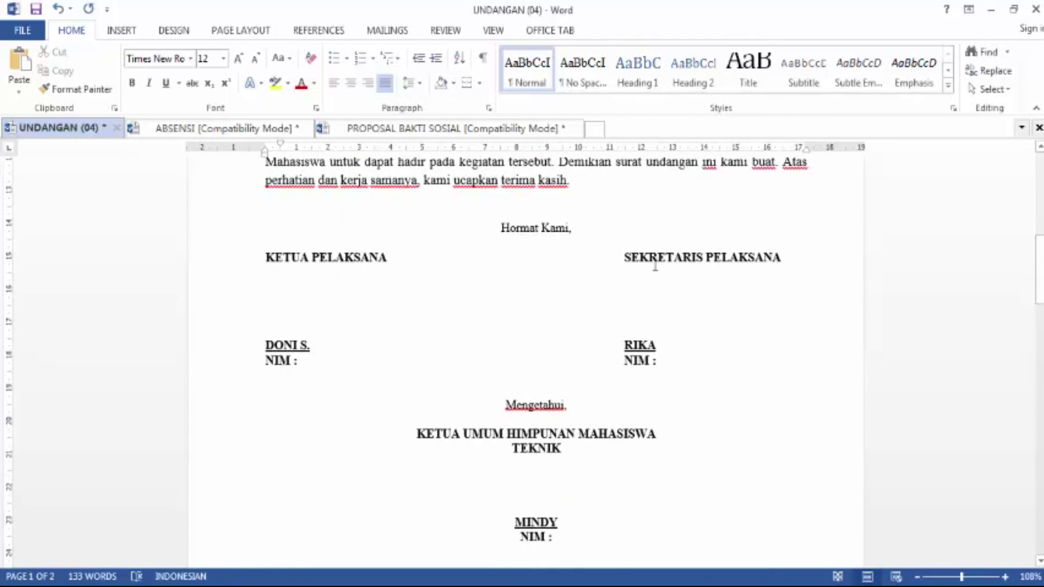
pyautogui.click(305, 361)
pyautogui.moveTo(267, 259); pyautogui.dragTo(656, 359)
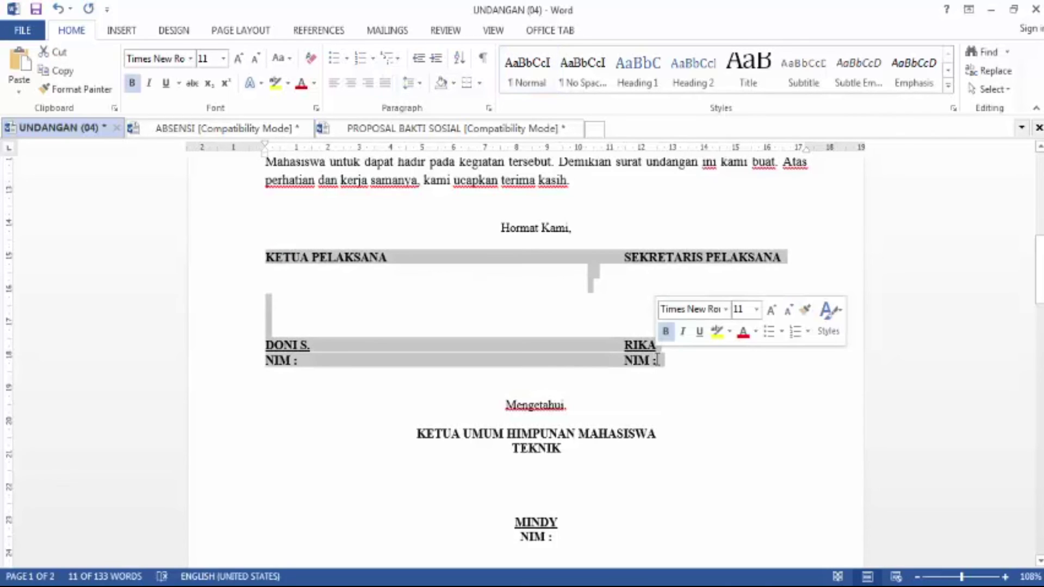
pyautogui.hotkey('ctrl', 'b')
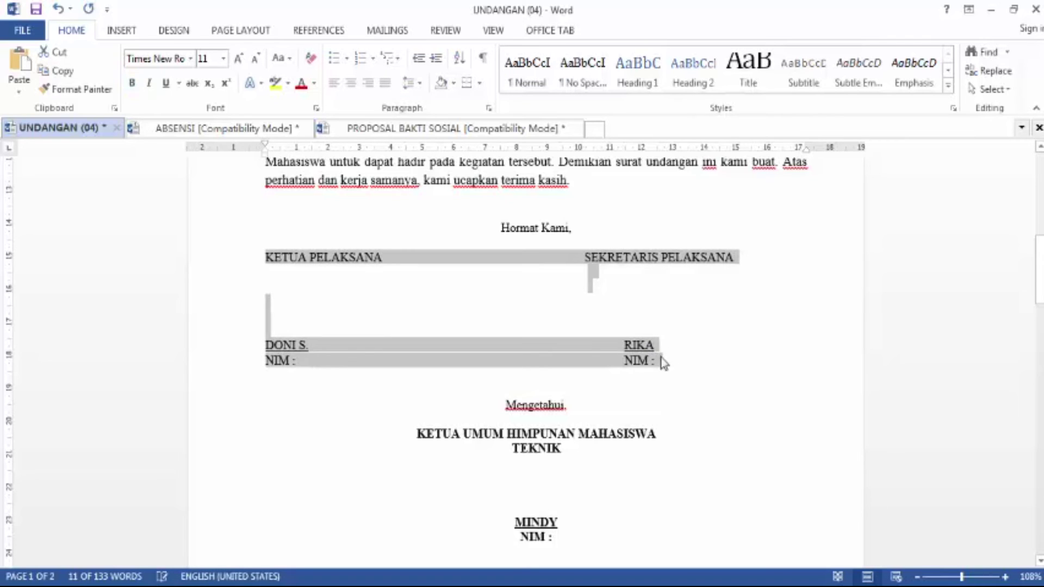
pyautogui.click(672, 351)
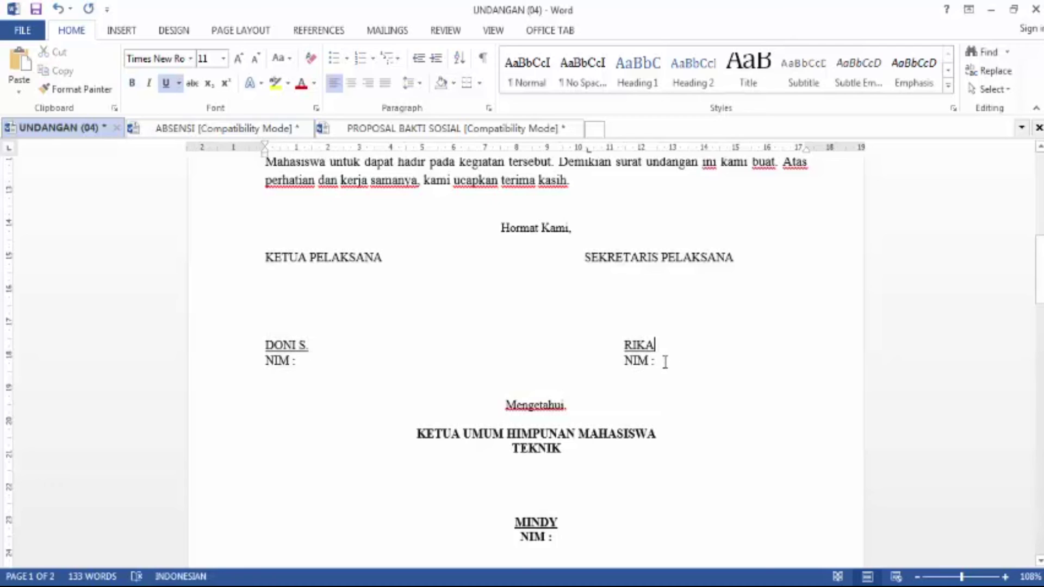
pyautogui.moveTo(664, 361); pyautogui.dragTo(252, 256)
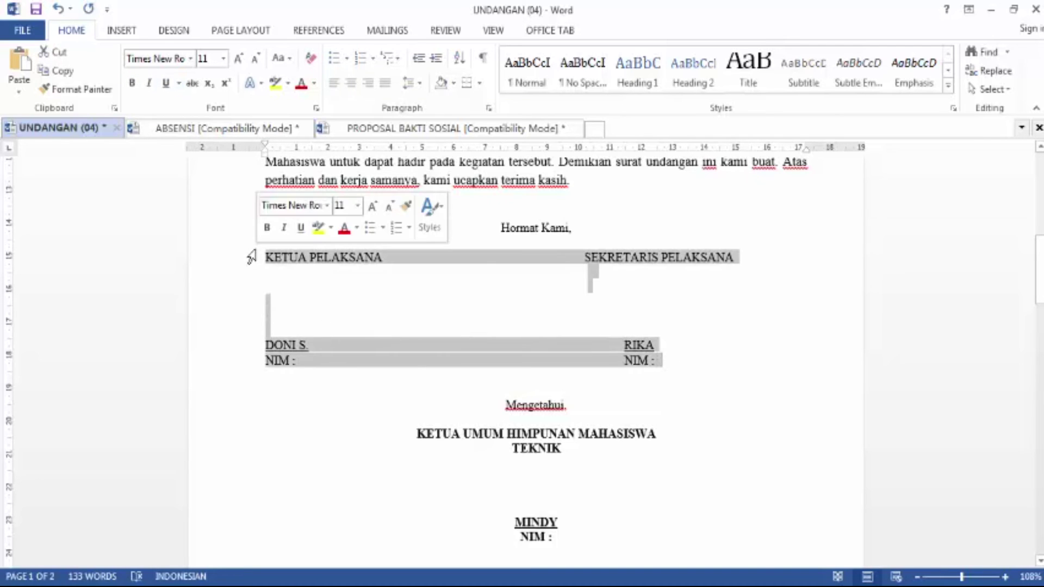
pyautogui.click(131, 84)
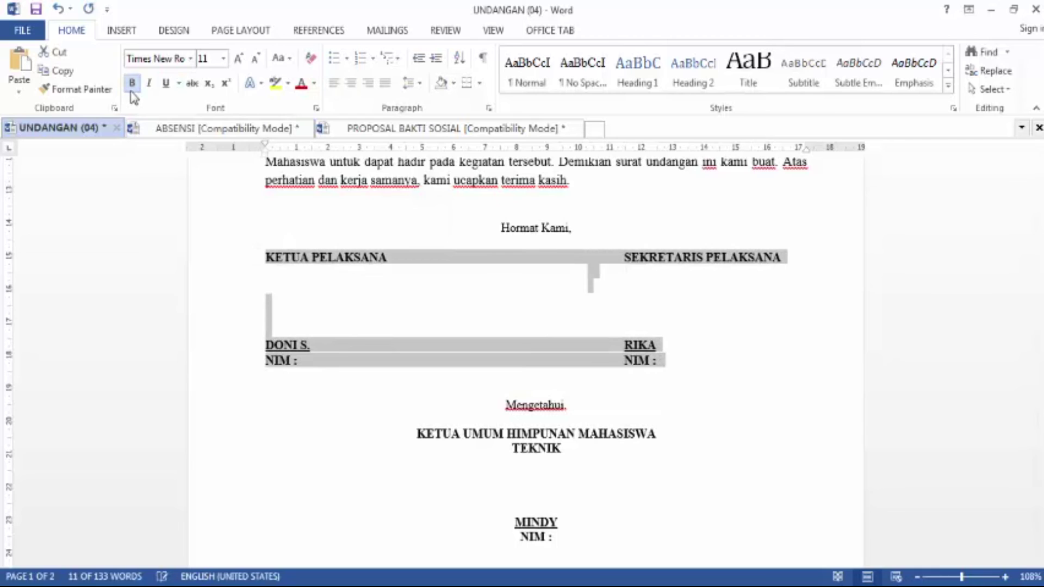
# Step: Repeat switching bold off and back on for both signatories' titles, names and NIM lines below Hormat Kami
pyautogui.click(289, 363)
pyautogui.moveTo(676, 359); pyautogui.dragTo(303, 239)
pyautogui.hotkey('ctrl', 'b')
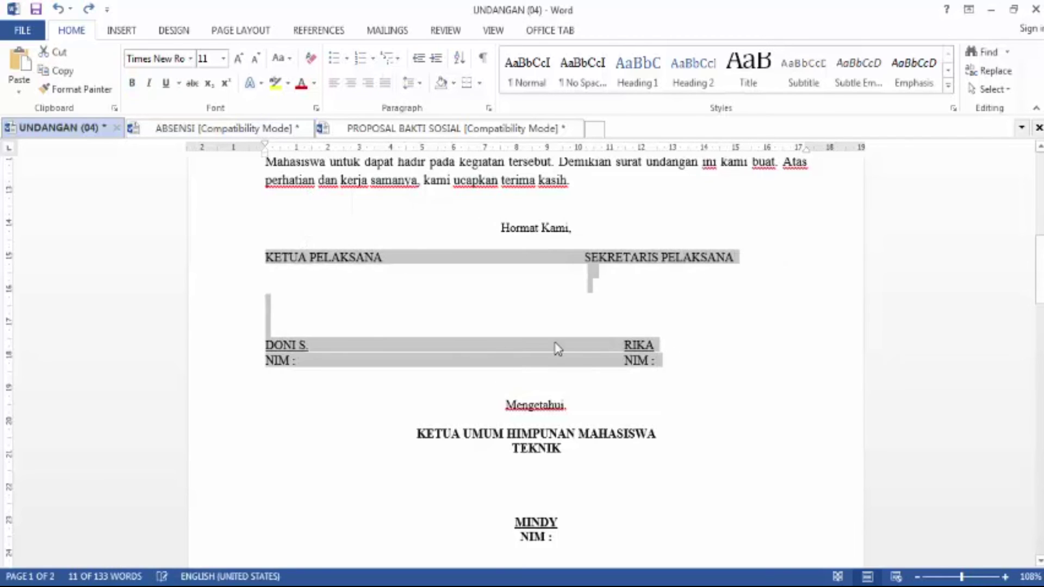
pyautogui.click(671, 359)
pyautogui.moveTo(526, 340); pyautogui.dragTo(273, 254)
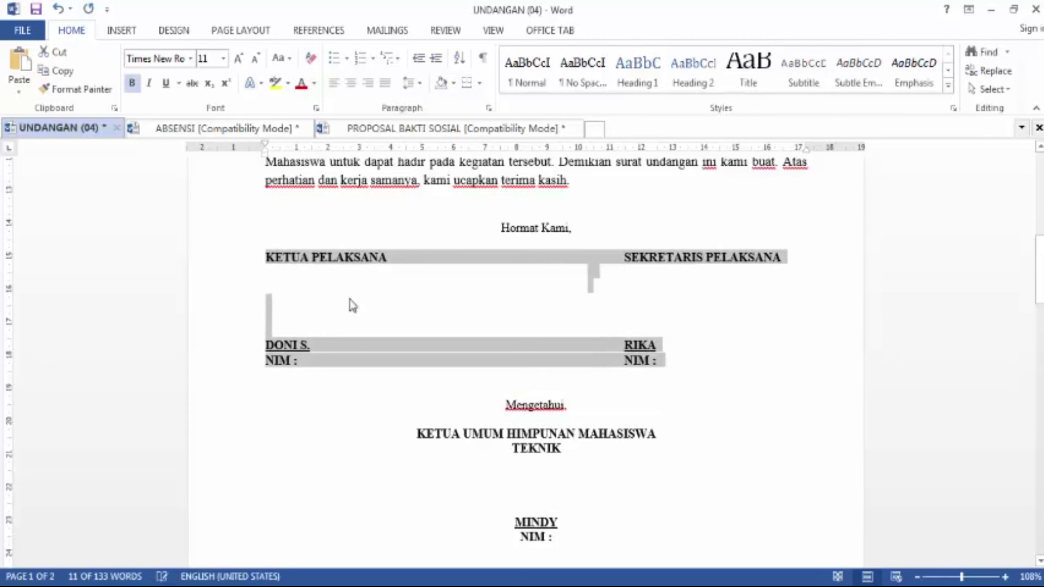
pyautogui.hotkey('ctrl', 'b')
pyautogui.click(672, 368)
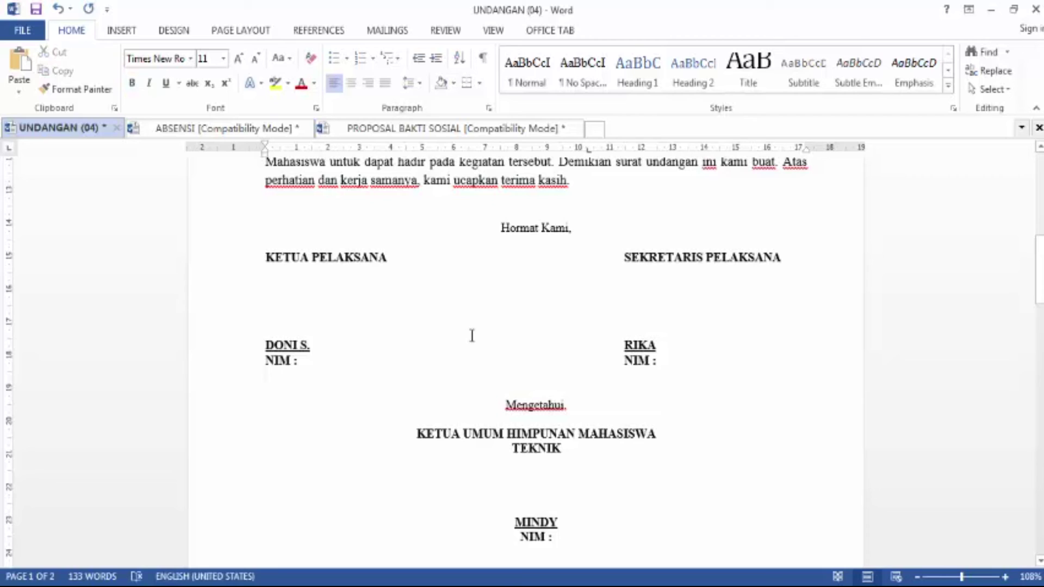
# Step: Remove the underline from the signatory's name below KETUA PELAKSANA and reapply it to the name only
pyautogui.moveTo(313, 345); pyautogui.dragTo(256, 346)
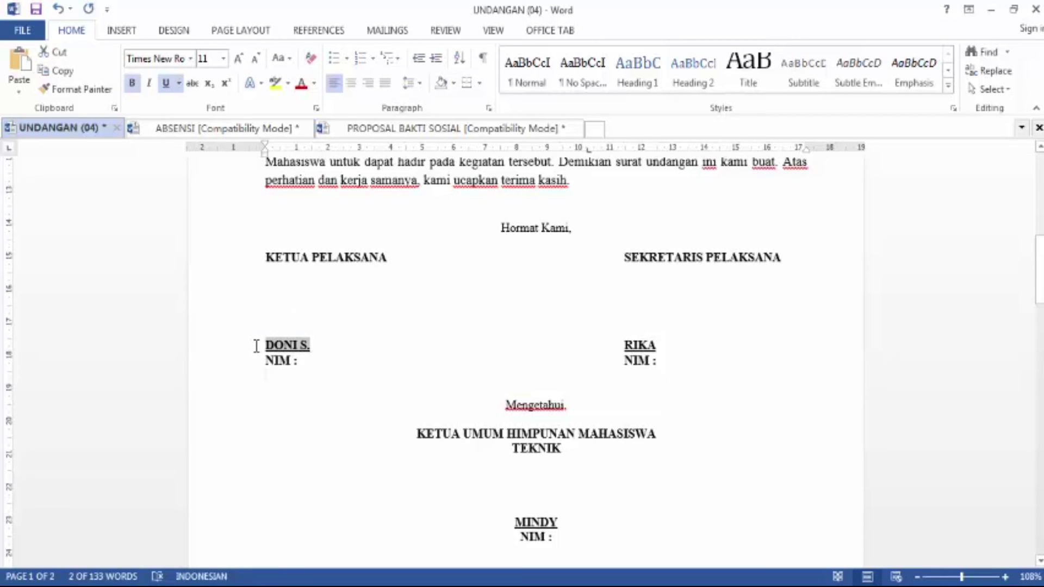
pyautogui.hotkey('ctrl', 'u')
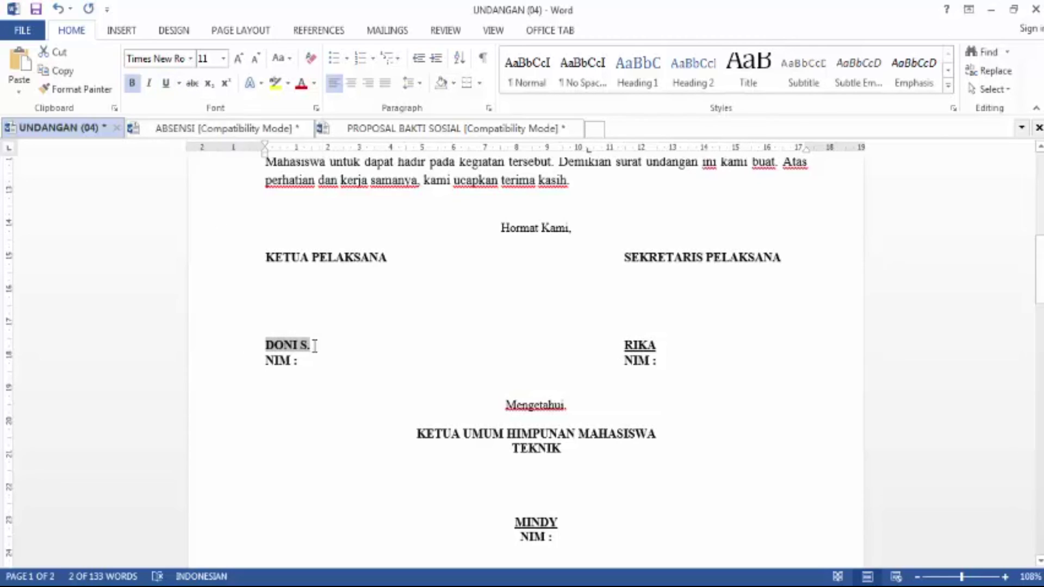
pyautogui.moveTo(314, 346); pyautogui.dragTo(273, 345)
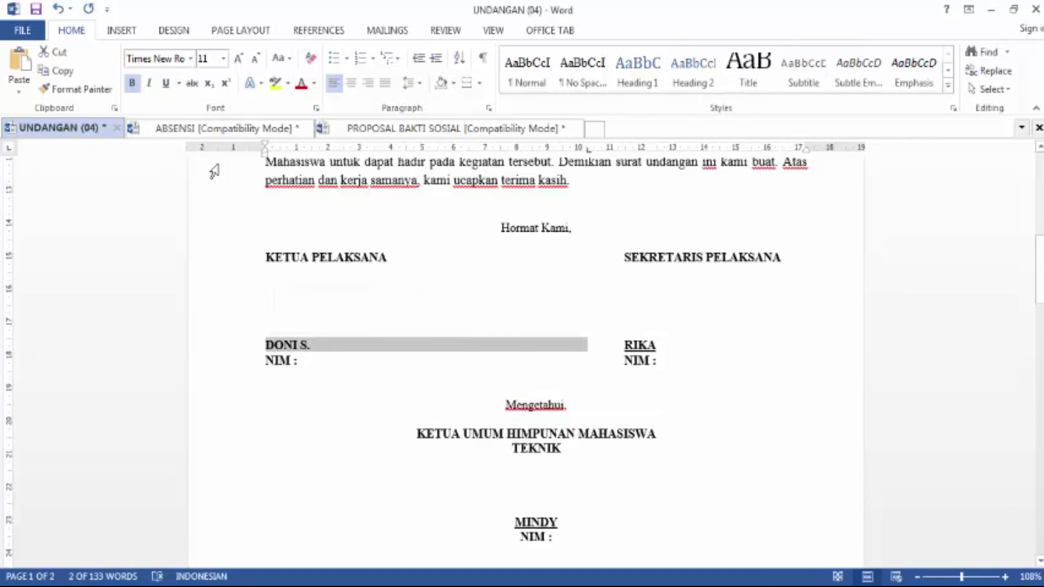
pyautogui.click(167, 86)
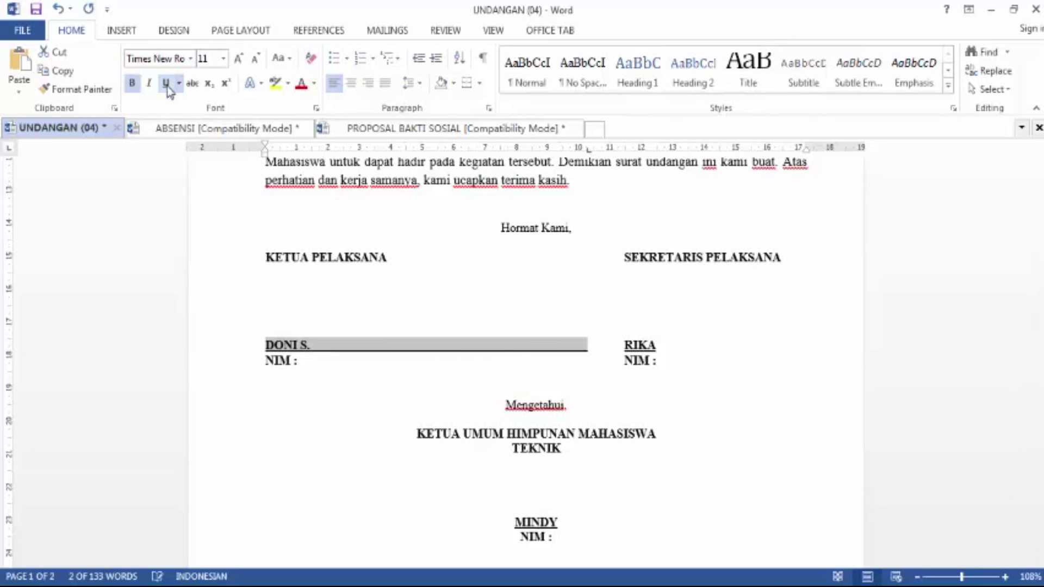
pyautogui.click(533, 362)
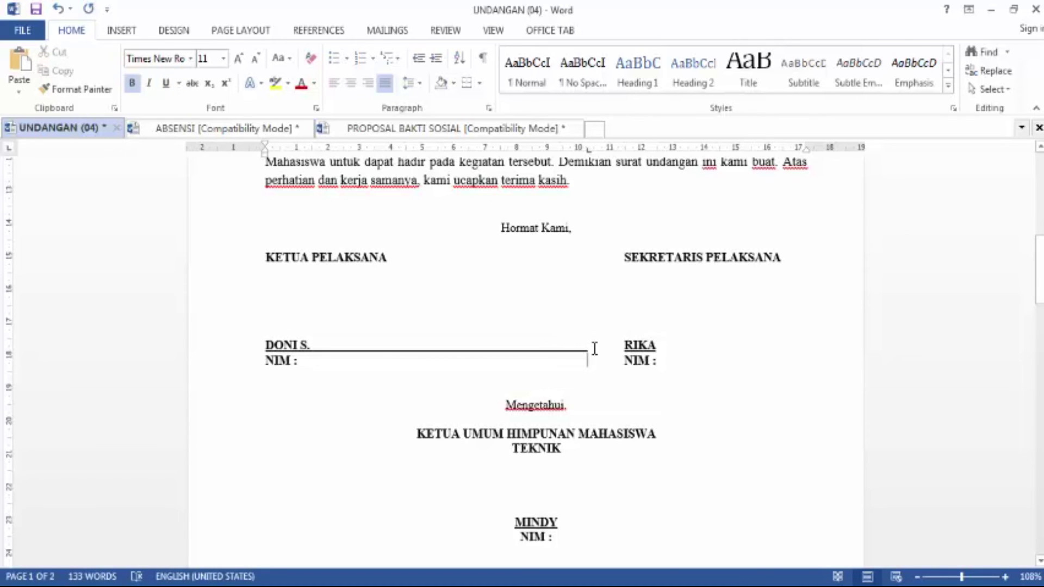
pyautogui.tripleClick(438, 330)
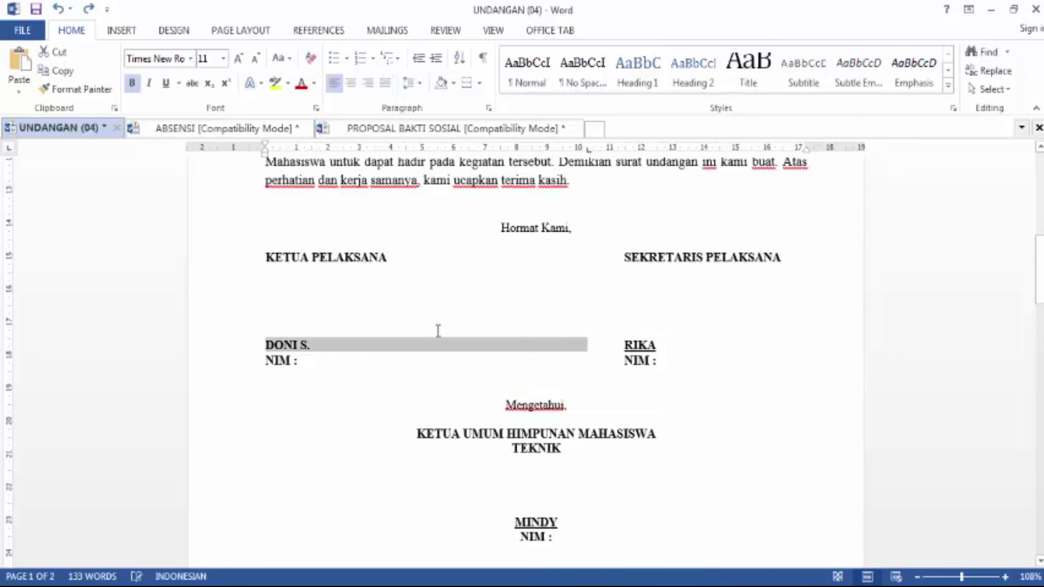
pyautogui.click(310, 344)
pyautogui.moveTo(266, 345); pyautogui.dragTo(311, 344)
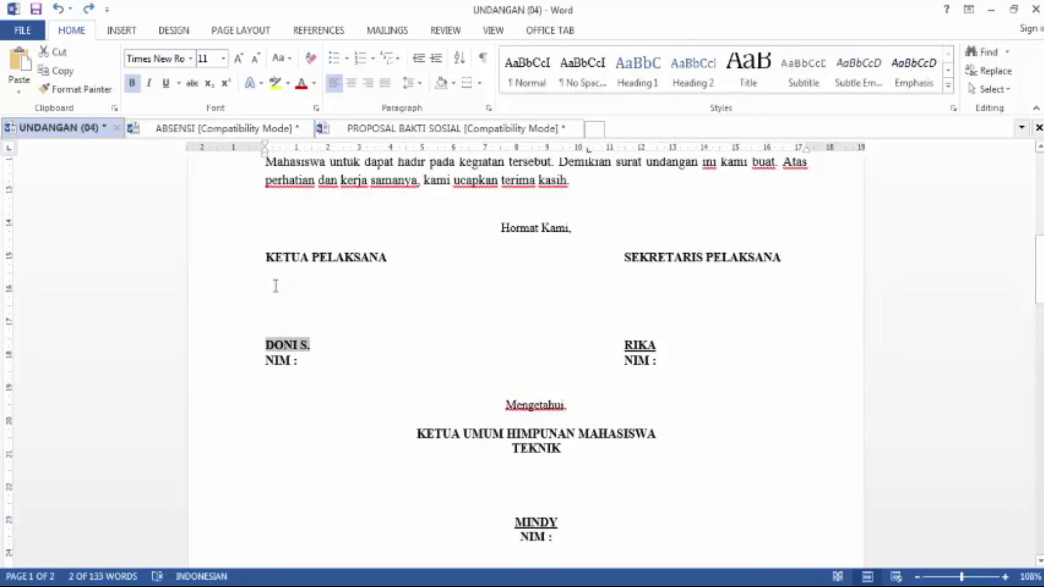
pyautogui.hotkey('ctrl', 'u')
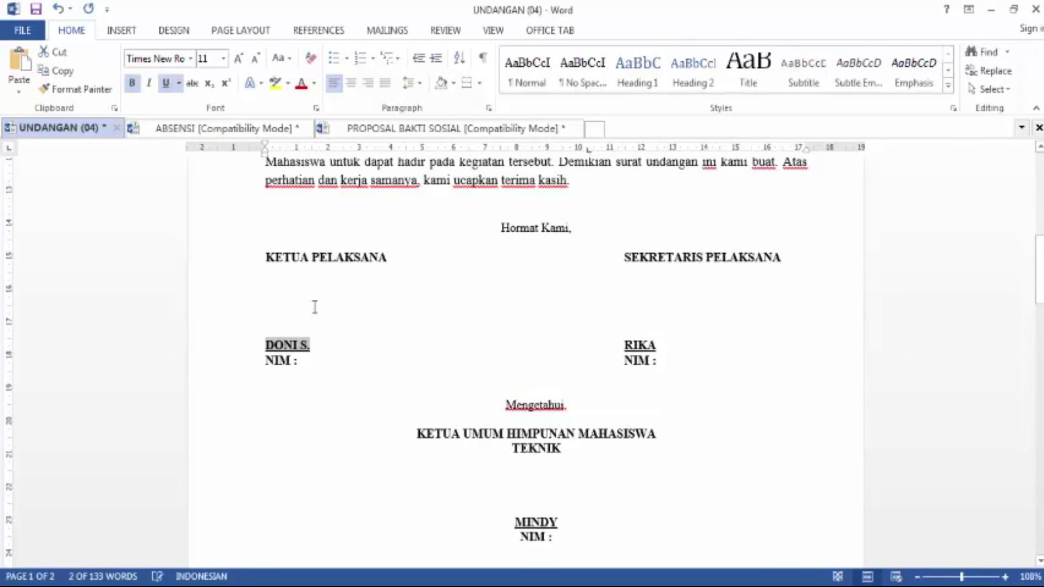
# Step: Try italics on the signatory's name below KETUA PELAKSANA and switch them off again
pyautogui.scroll(-3, 654, 377)
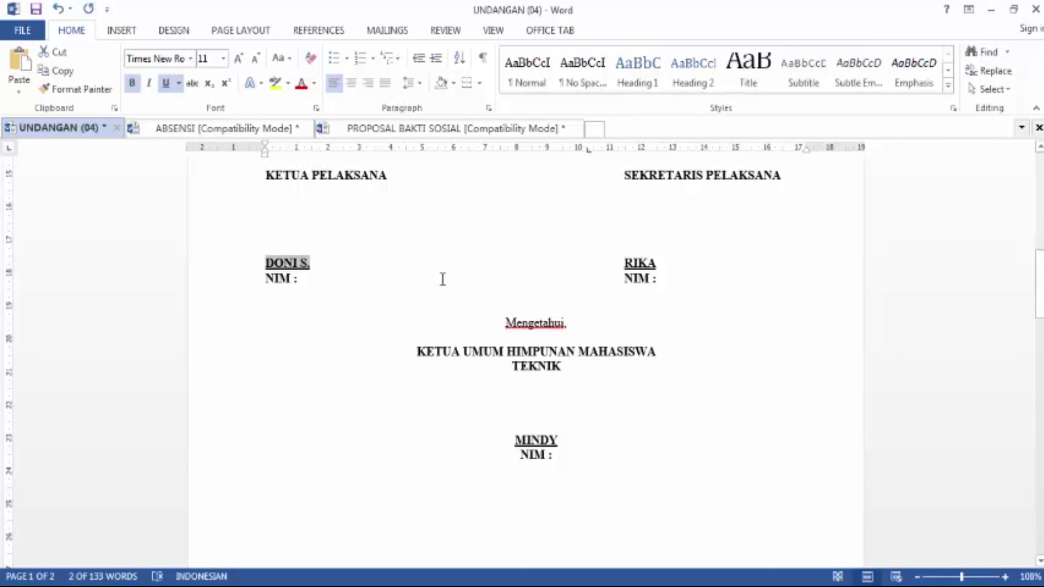
pyautogui.hotkey('ctrl', 'i')
pyautogui.click(154, 83)
pyautogui.click(333, 295)
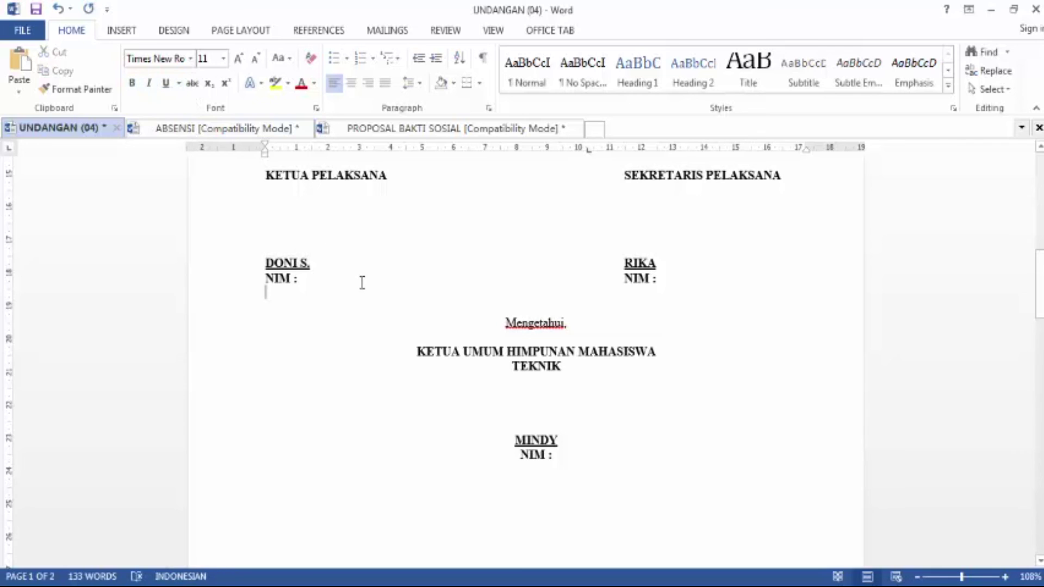
# Step: Review the whole letter from the letterhead through the event details to the Mengetahui signature block
pyautogui.scroll(-3, 557, 345)
pyautogui.scroll(2, 504, 275)
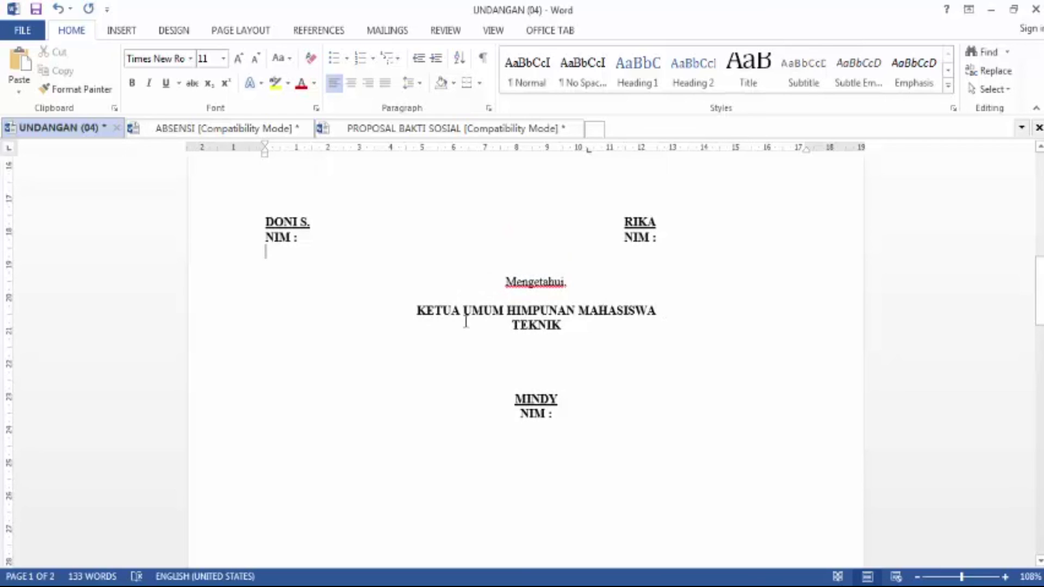
pyautogui.scroll(-2, 625, 331)
pyautogui.scroll(-8, 625, 330)
pyautogui.scroll(7, 616, 330)
pyautogui.scroll(1, 571, 326)
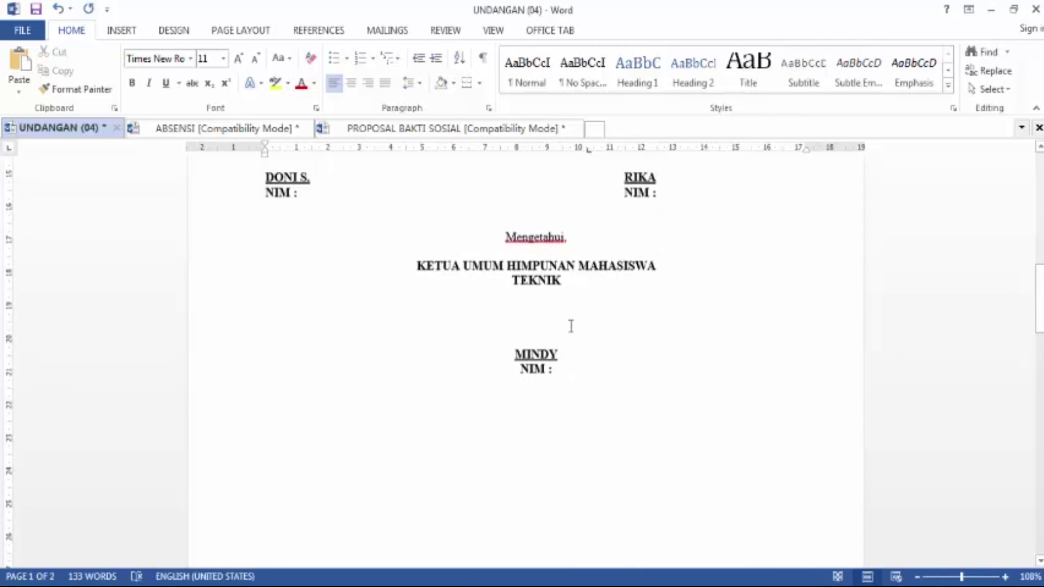
pyautogui.scroll(3, 570, 326)
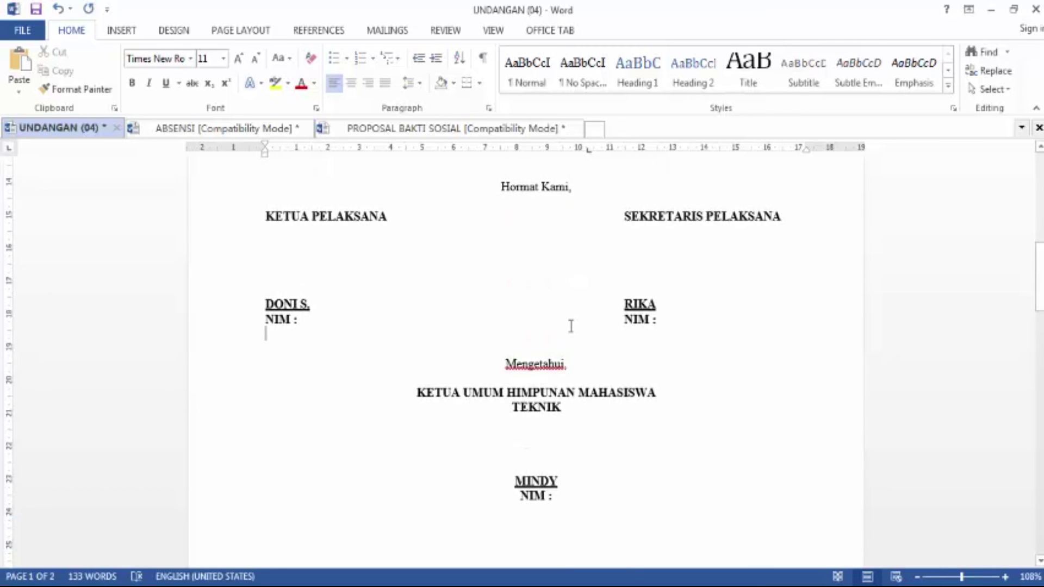
pyautogui.scroll(12, 570, 326)
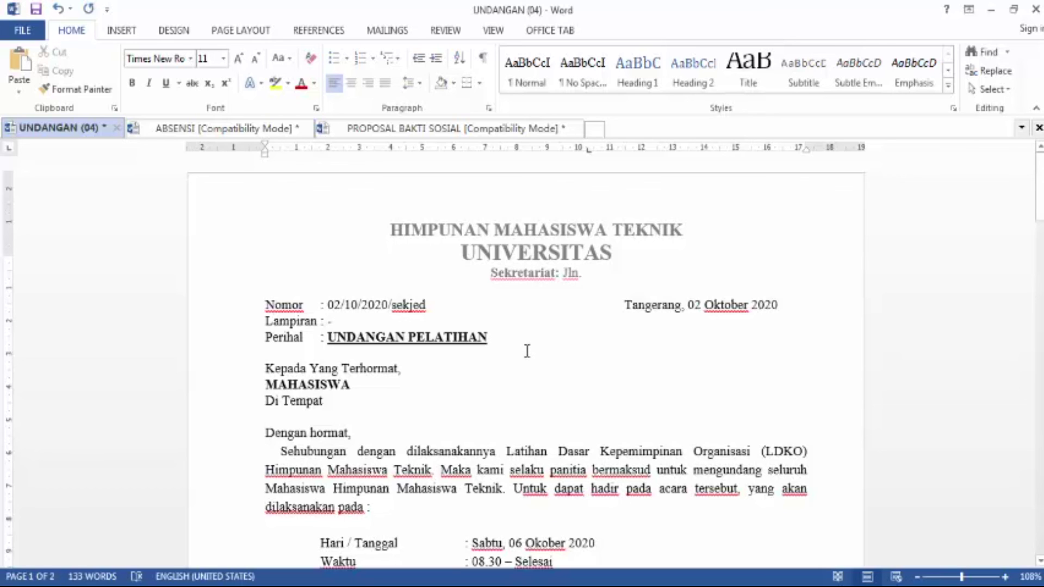
pyautogui.scroll(-5, 526, 351)
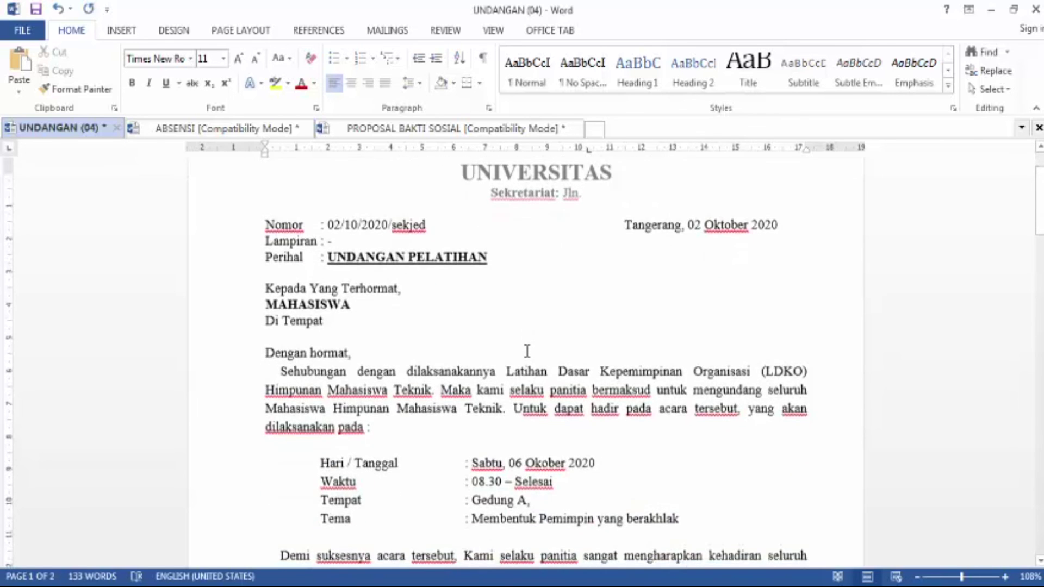
pyautogui.scroll(-5, 527, 350)
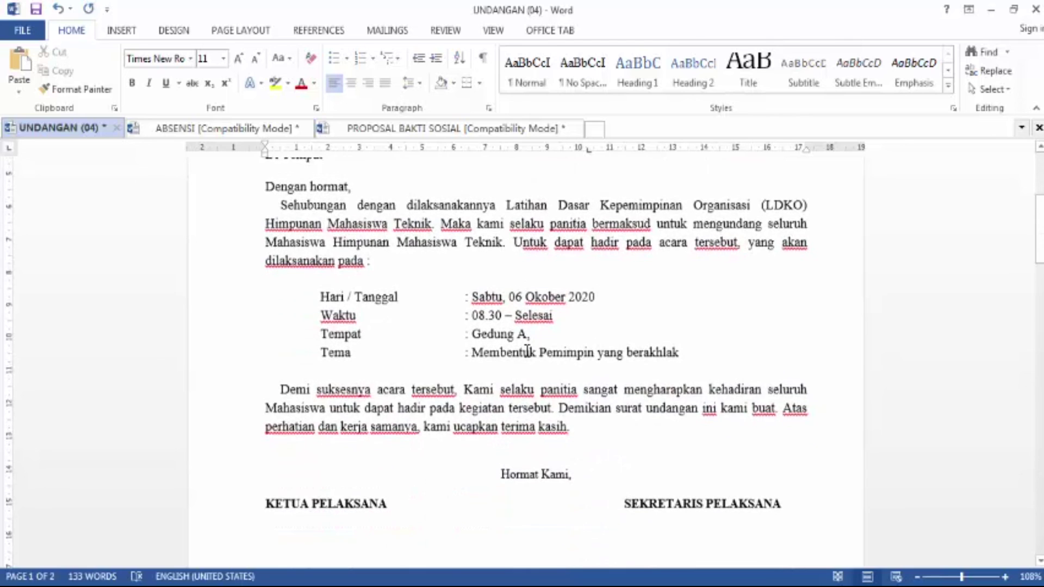
pyautogui.scroll(-3, 527, 351)
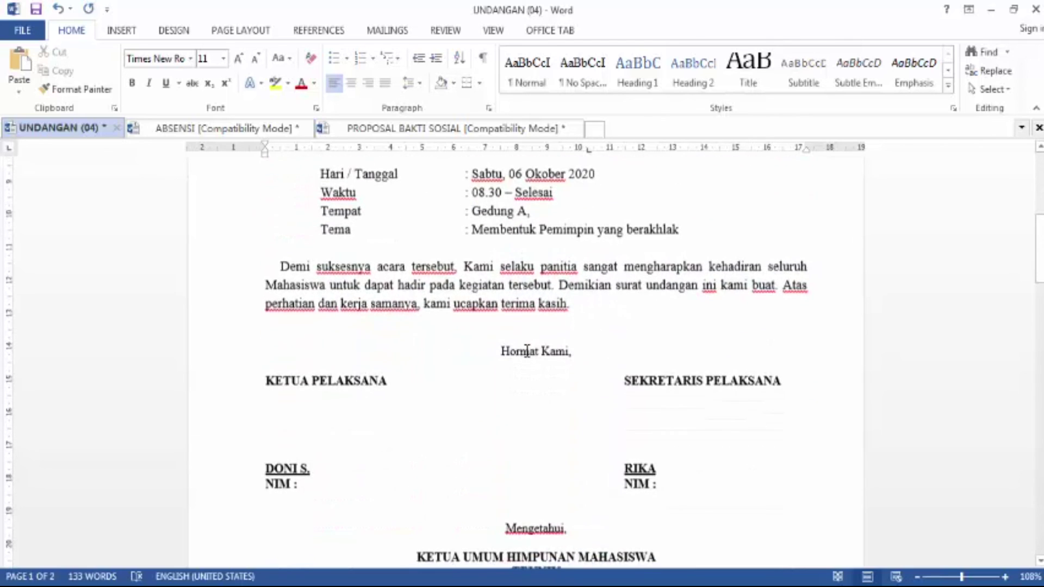
pyautogui.scroll(-4, 527, 350)
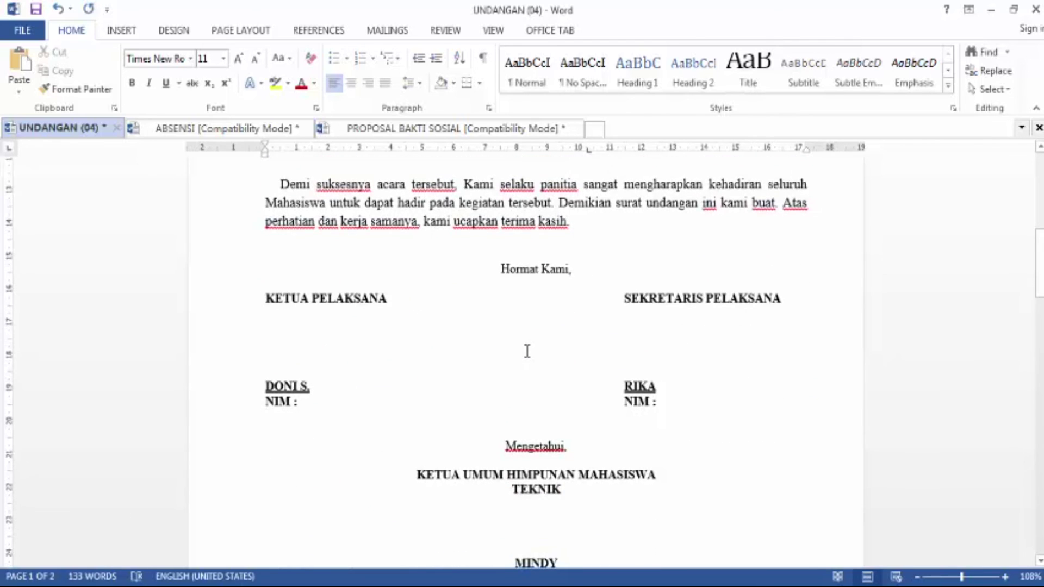
pyautogui.scroll(-3, 527, 350)
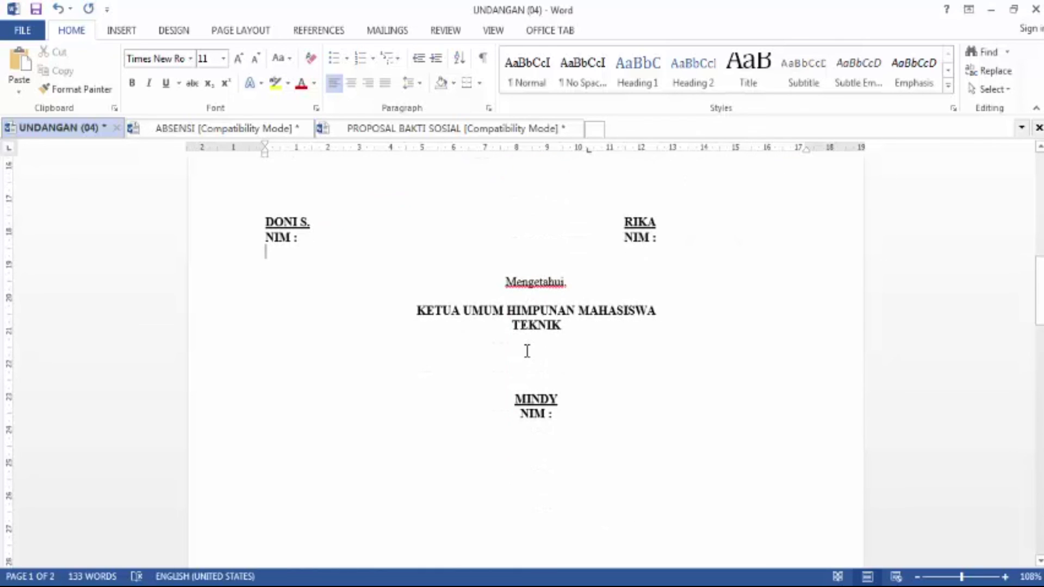
pyautogui.scroll(-3, 527, 350)
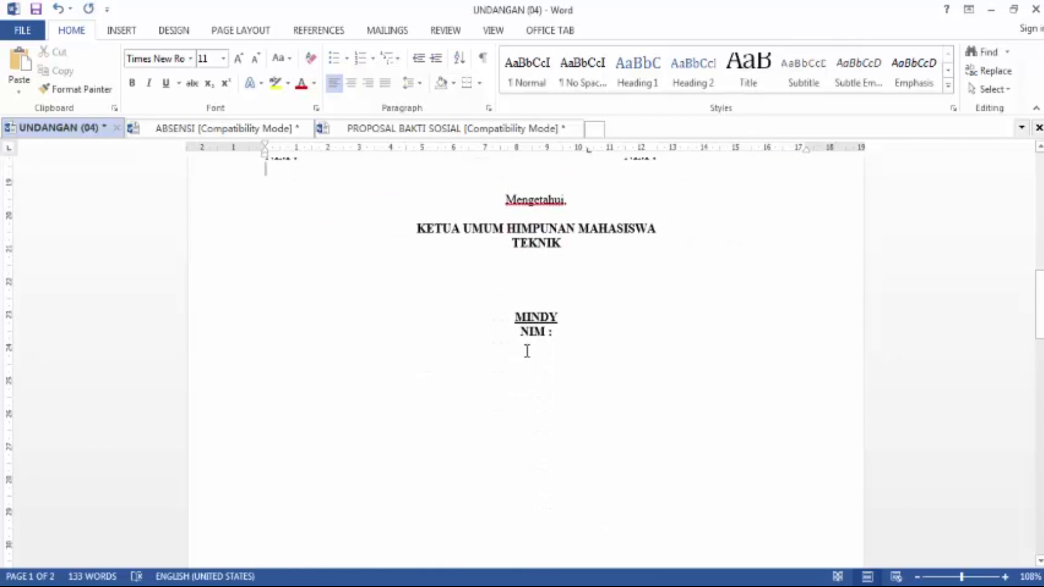